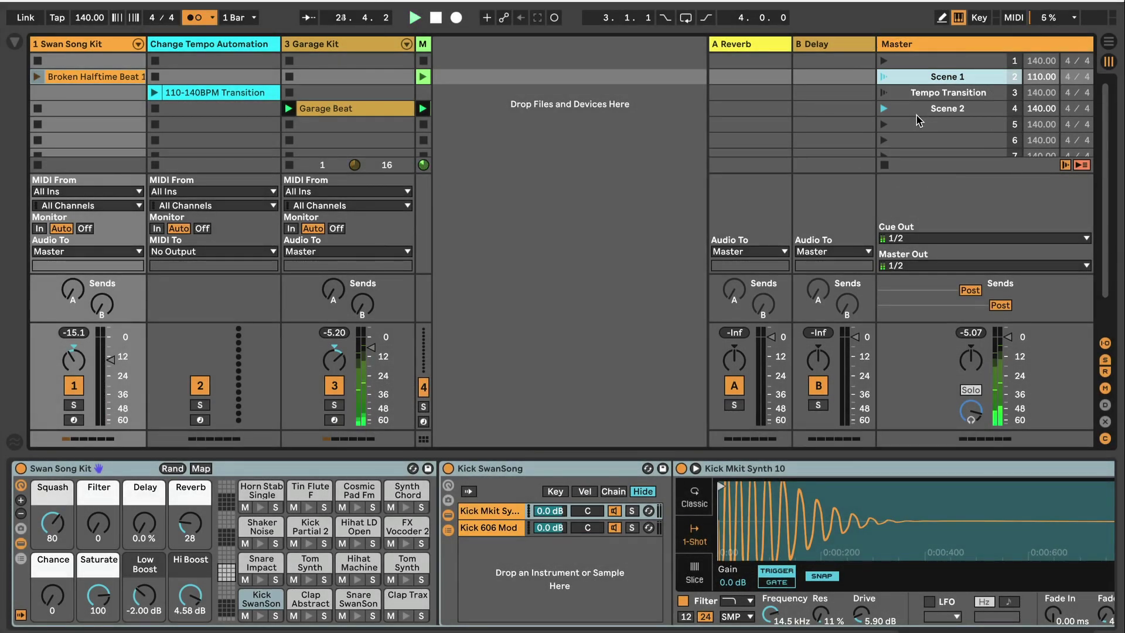
Stop playback and show the Change Tempo Automation track's Automate Tempo BPM device (140 BPM).
key(space)
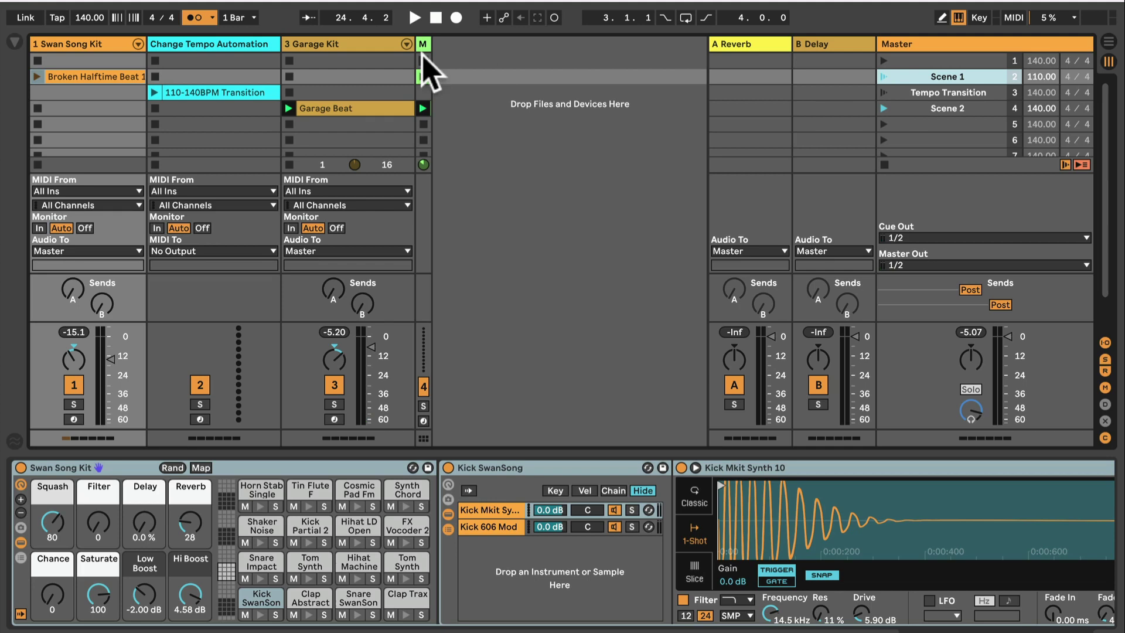
click(211, 50)
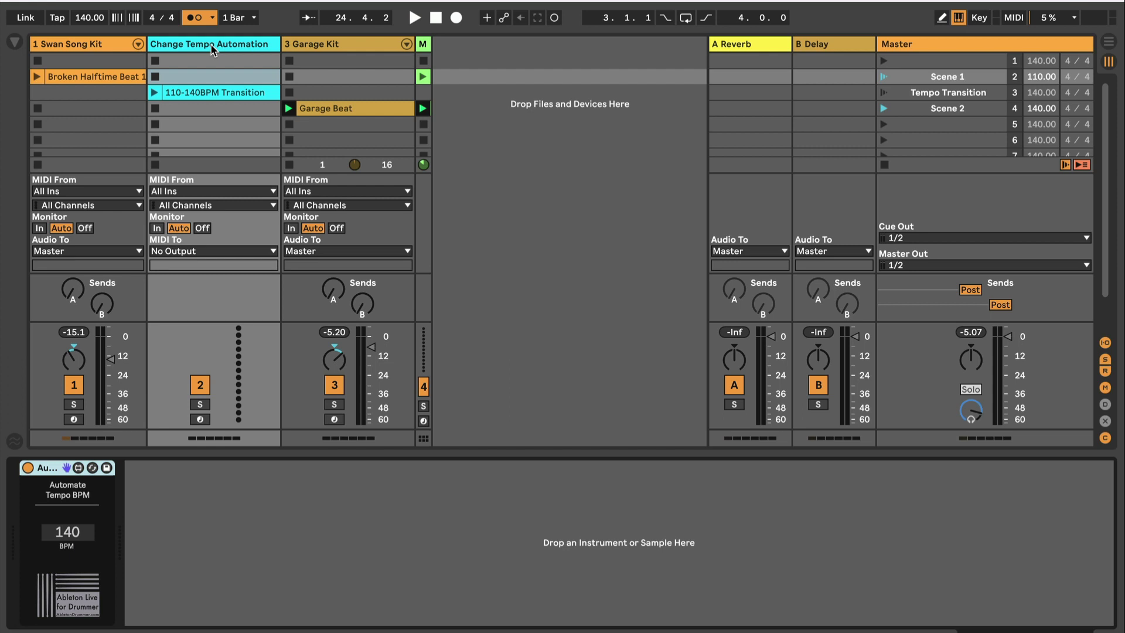
click(191, 93)
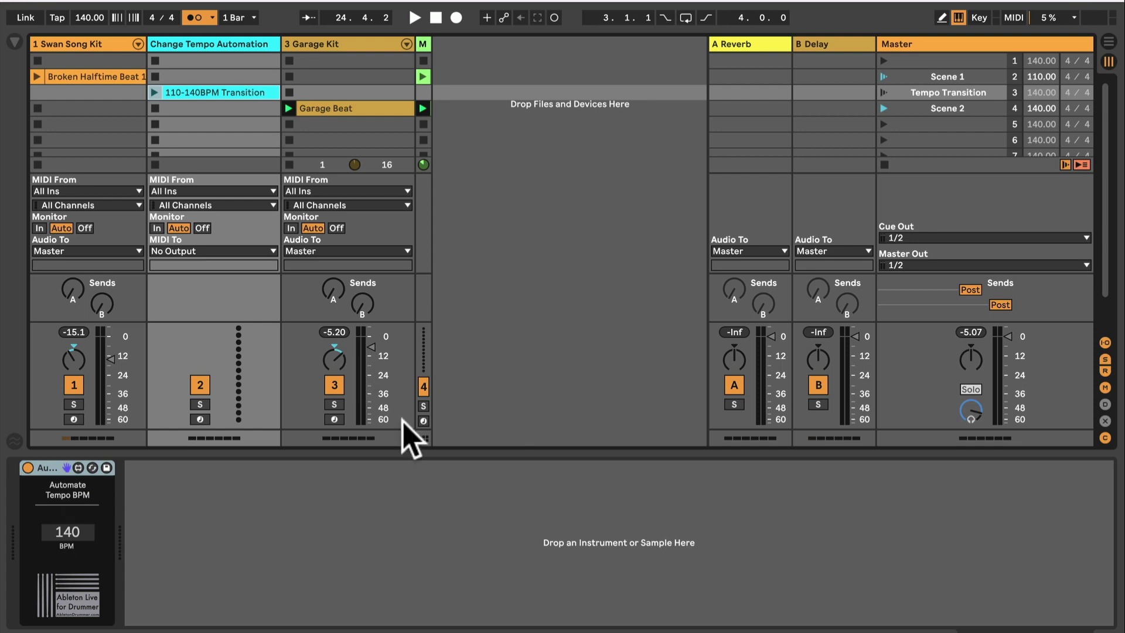
scroll(546, 123, down, 1)
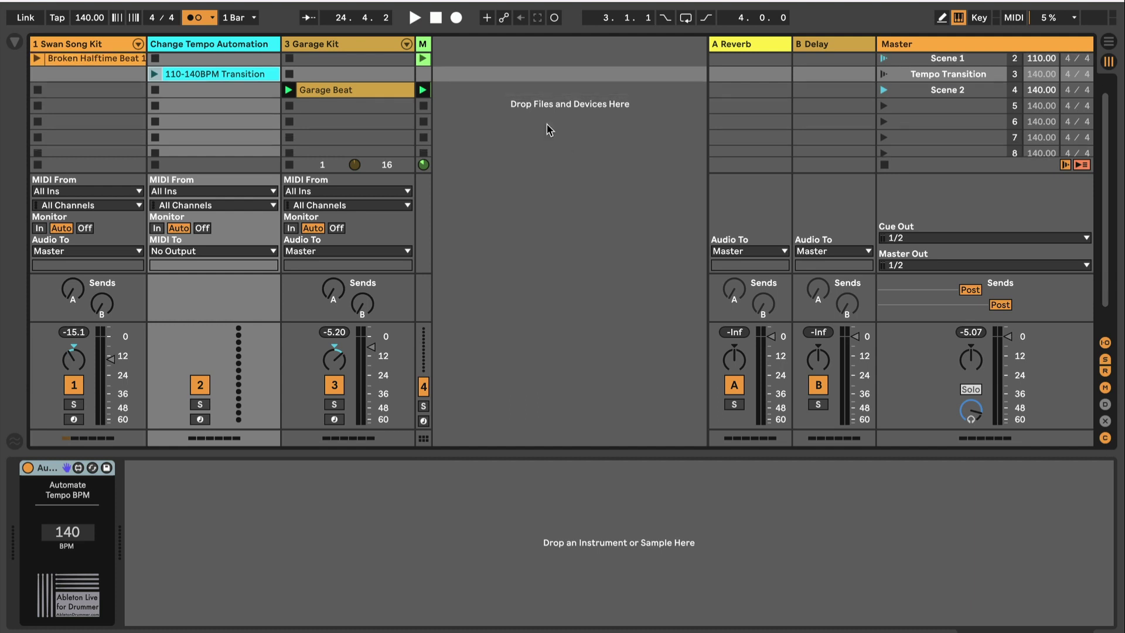
scroll(952, 117, up, 1)
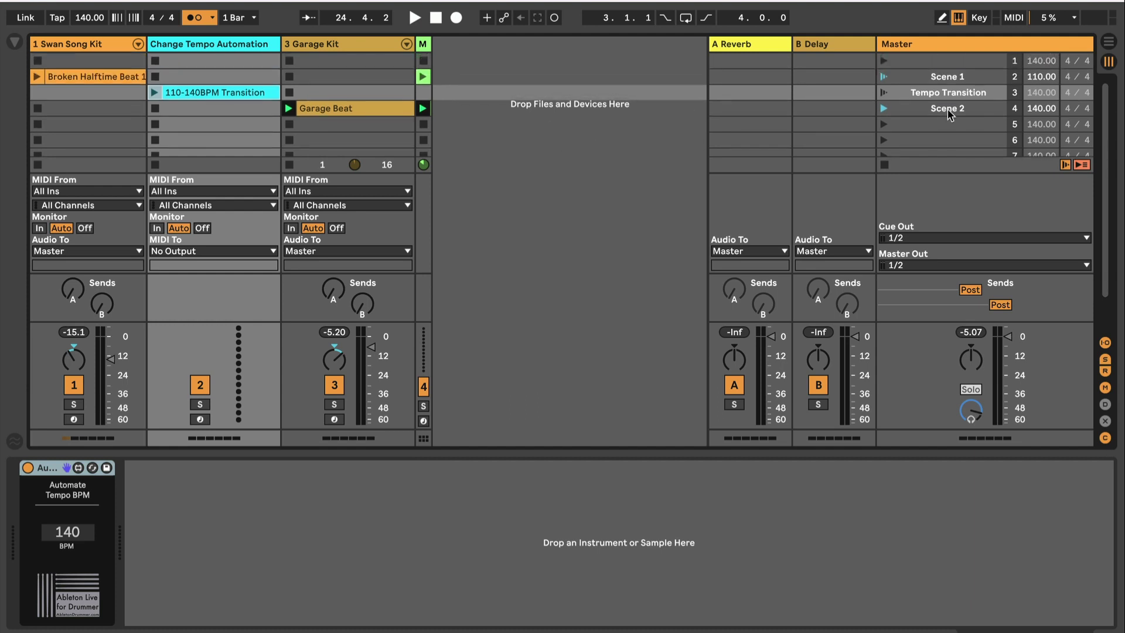
scroll(950, 114, down, 2)
scroll(950, 115, up, 2)
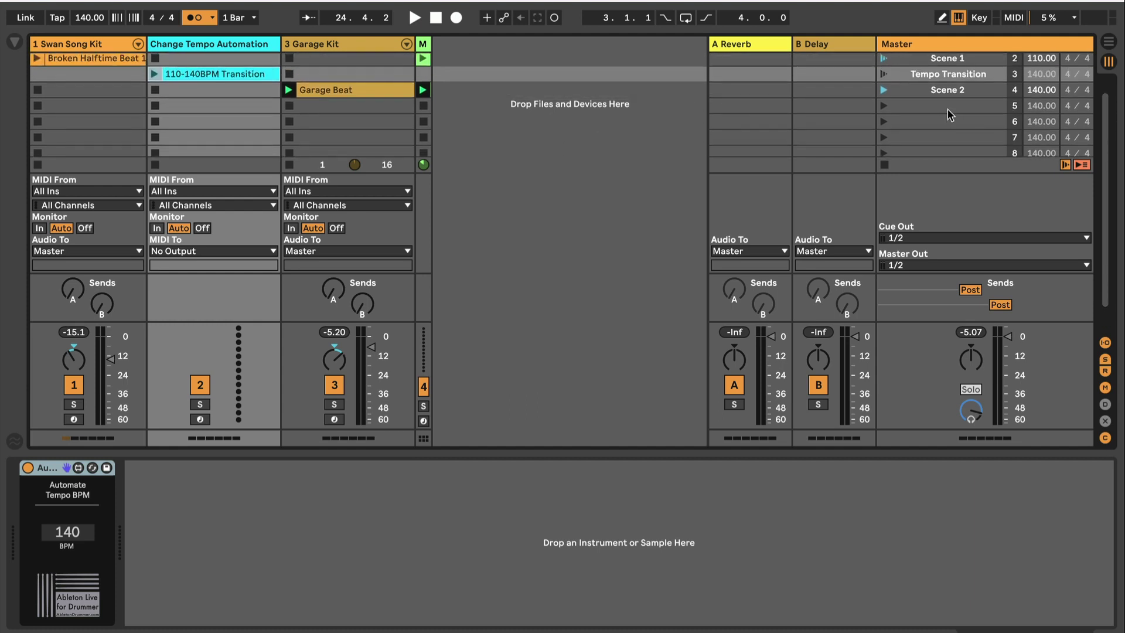
scroll(950, 114, down, 2)
scroll(950, 114, up, 2)
scroll(950, 115, up, 1)
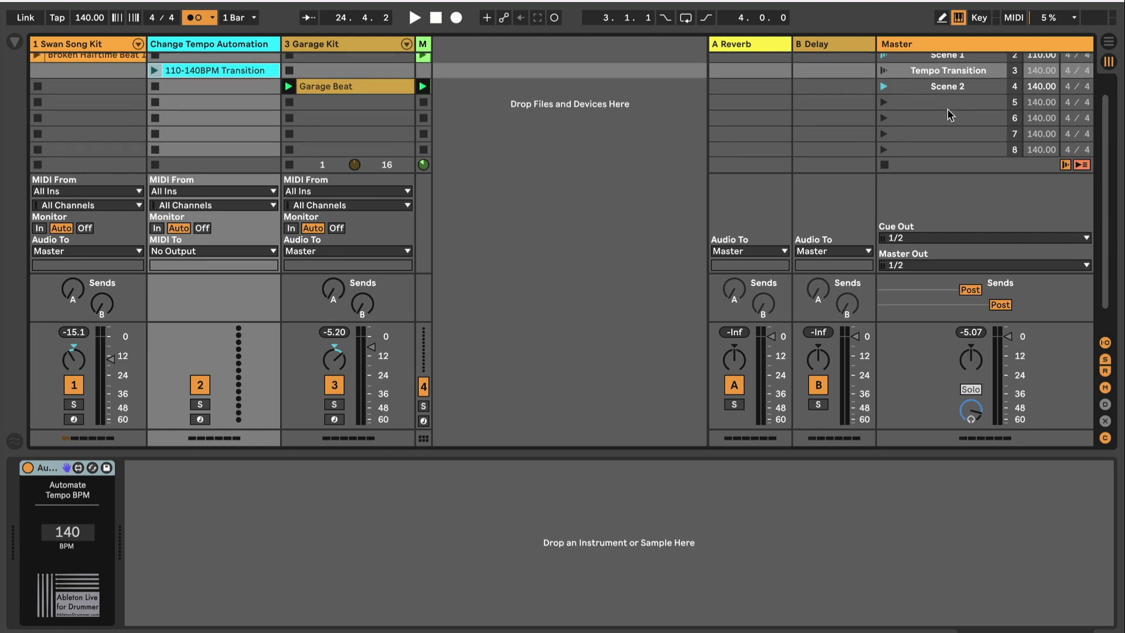
scroll(950, 114, up, 1)
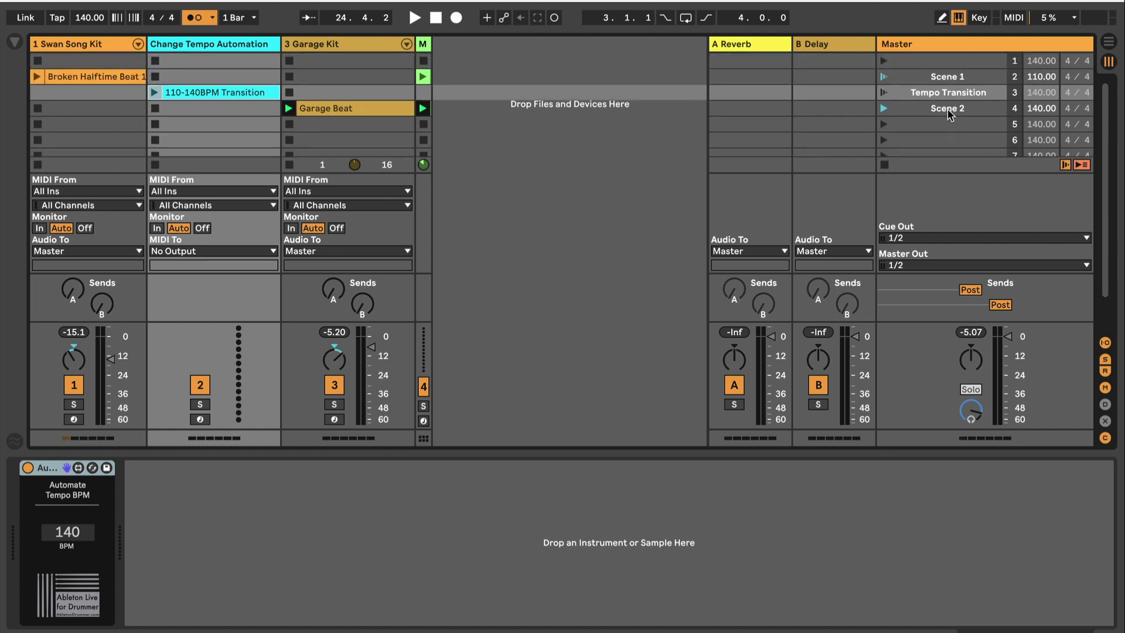
scroll(950, 114, down, 2)
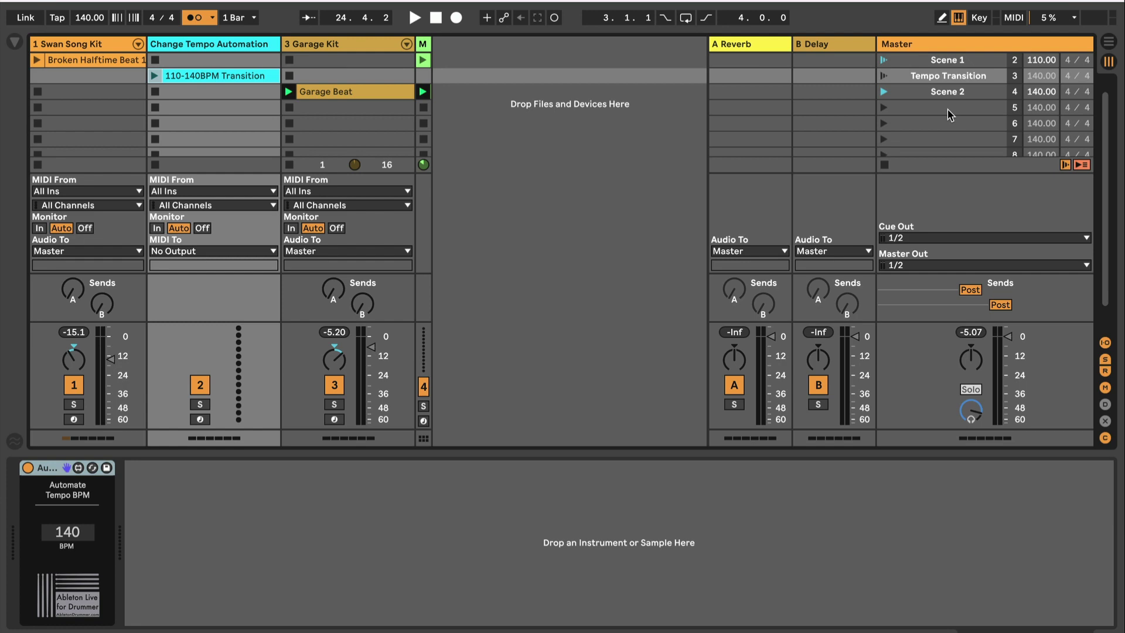
scroll(950, 114, up, 2)
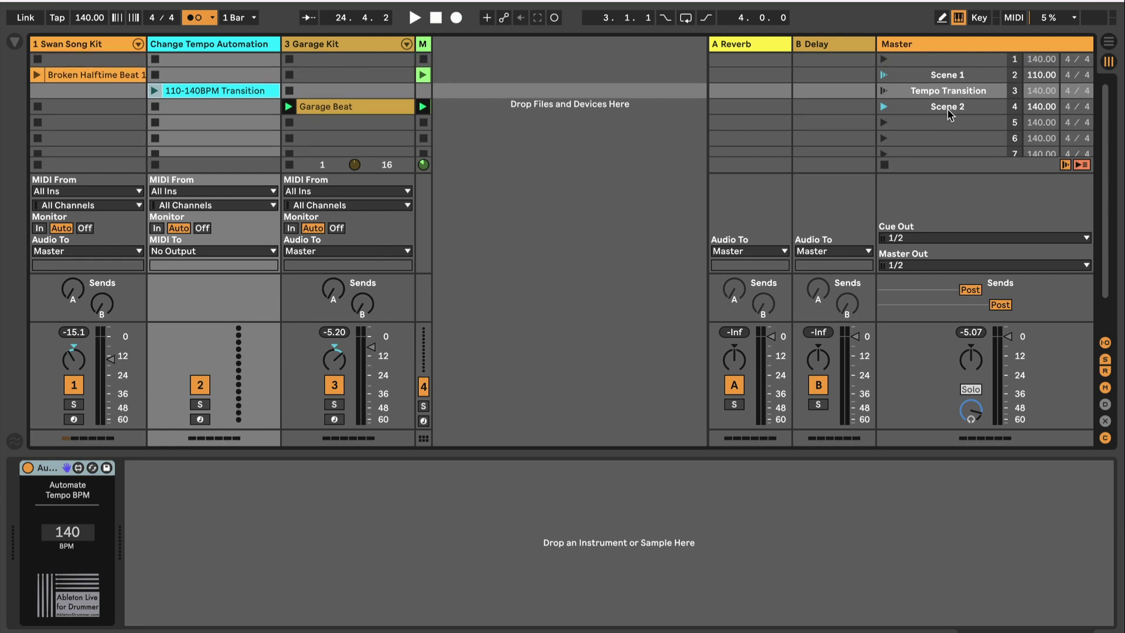
scroll(950, 115, down, 1)
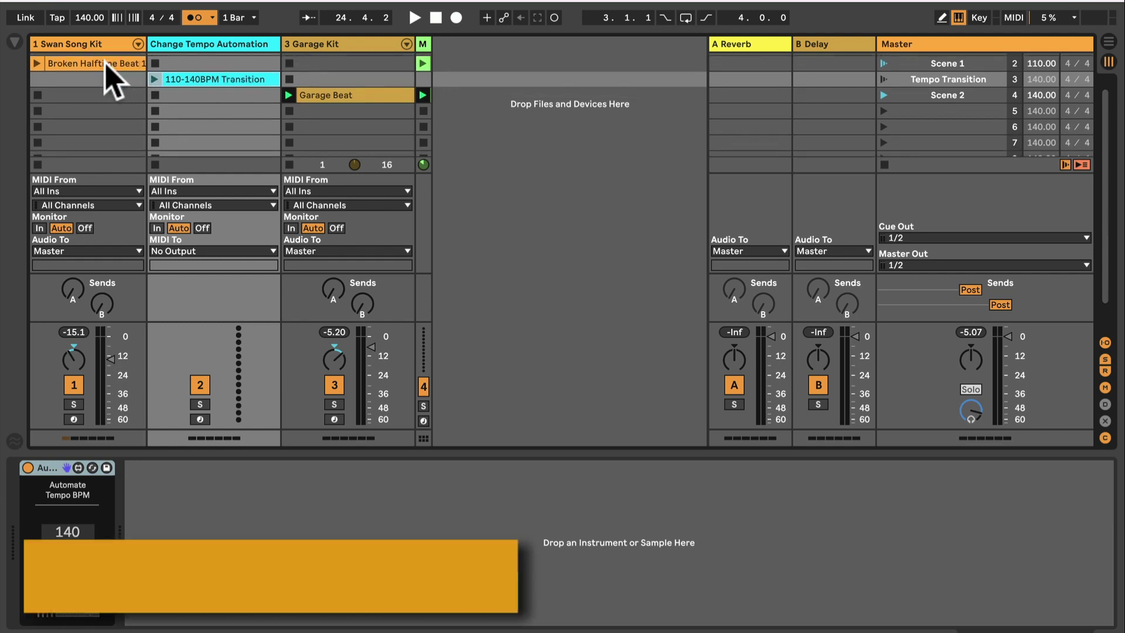
Paste a copy of Broken Halftime Beat 1 into track 1's scene 7 slot.
click(107, 63)
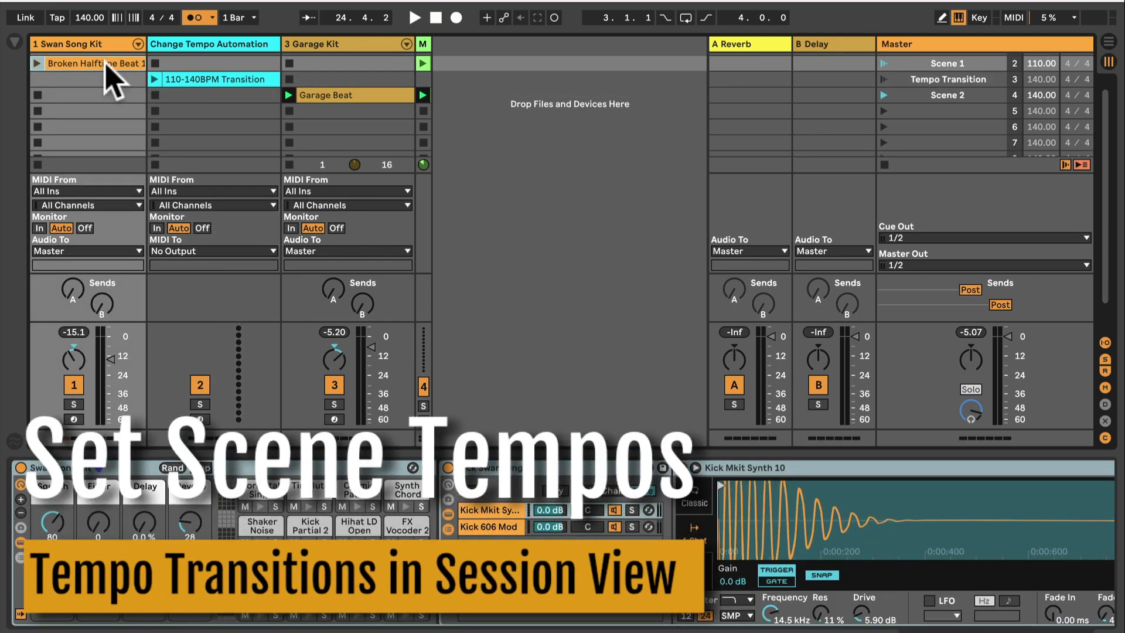
click(84, 144)
key(ctrl+v)
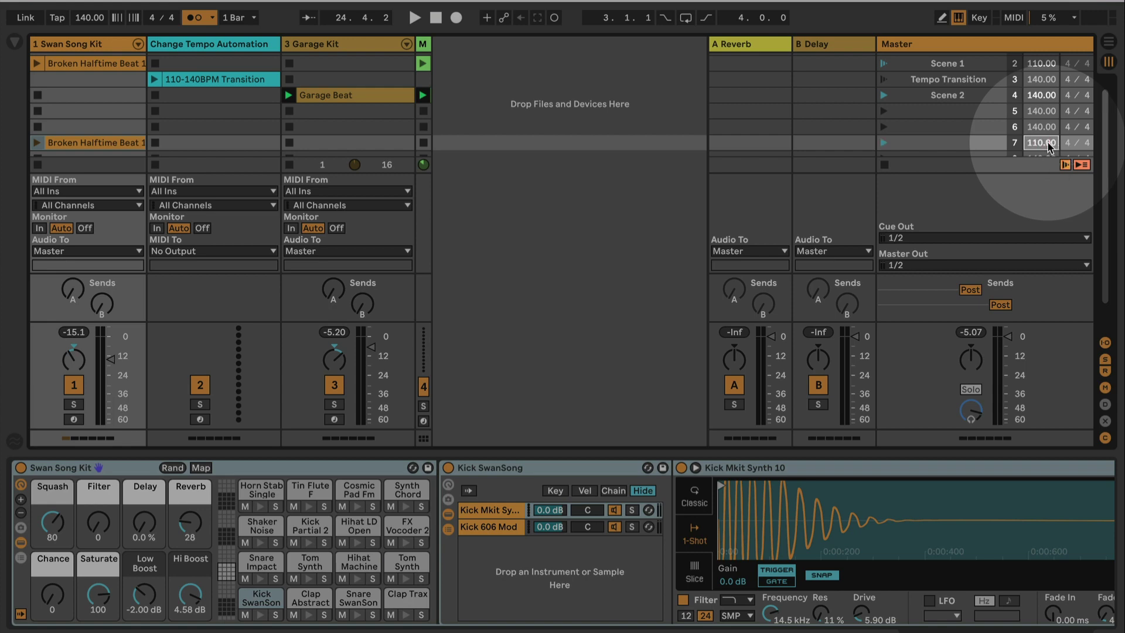
Widen the scene list to reveal time signatures and tempos, then select scene 7's tempo.
click(879, 39)
mouse_move(877, 40)
mouse_down()
mouse_move(838, 47)
mouse_move(1007, 46)
mouse_move(908, 47)
mouse_move(960, 47)
mouse_up()
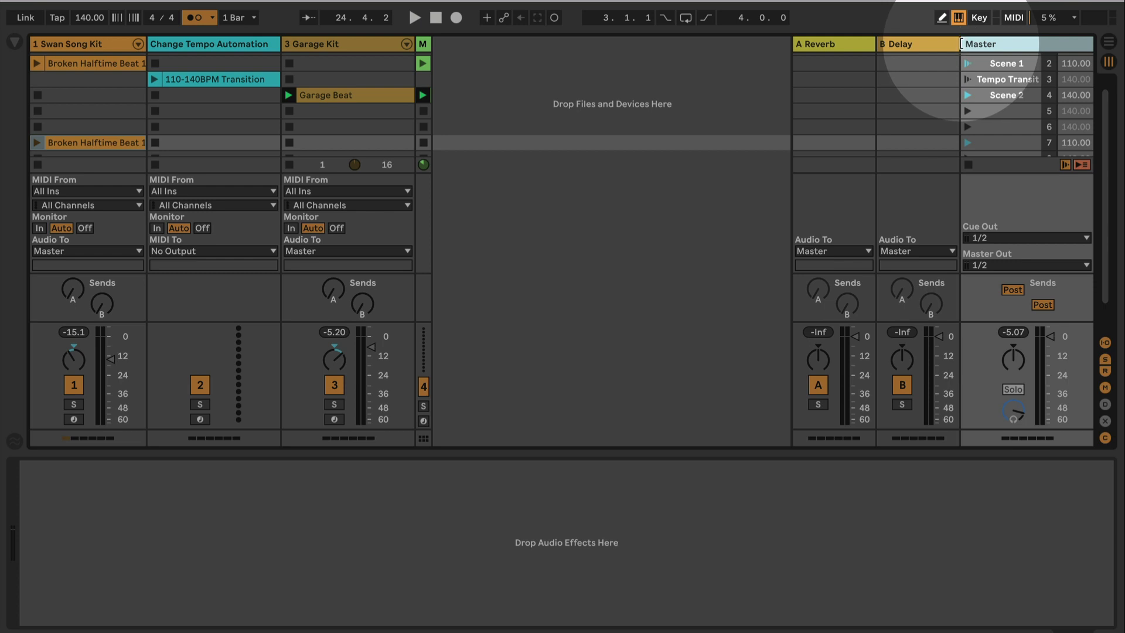
drag(960, 44, 923, 43)
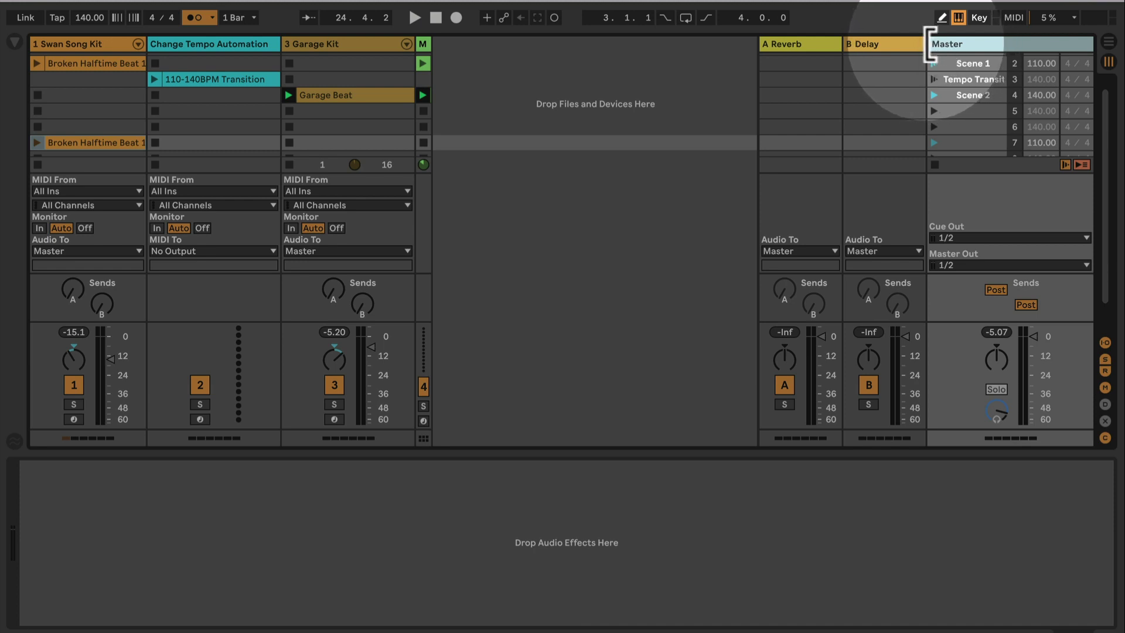
drag(930, 43, 917, 44)
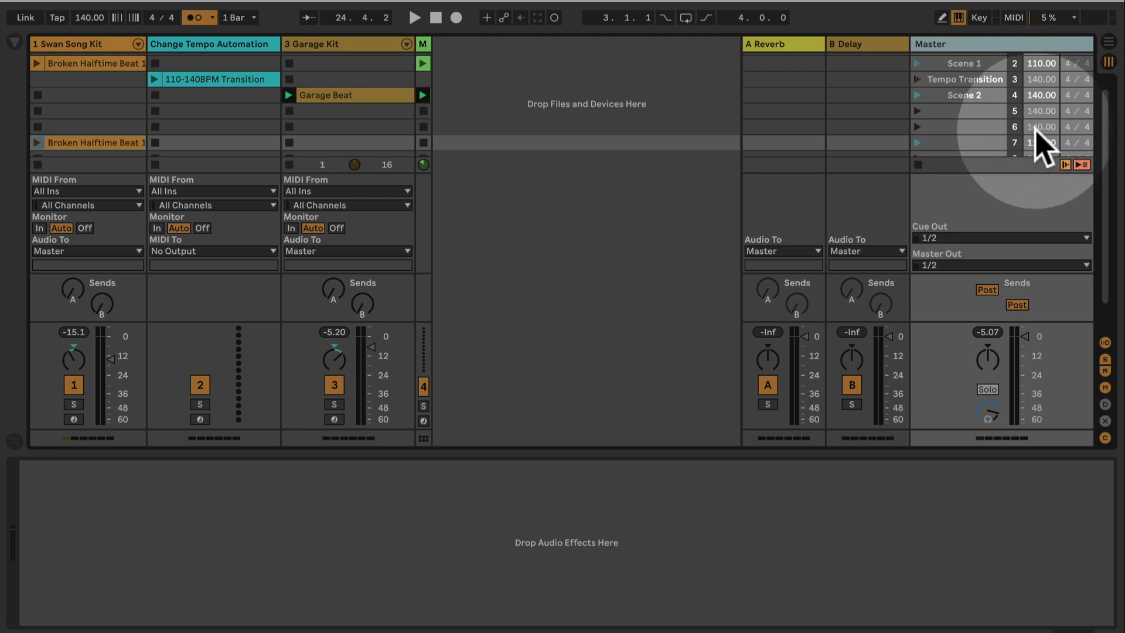
scroll(1034, 130, down, 2)
click(1045, 116)
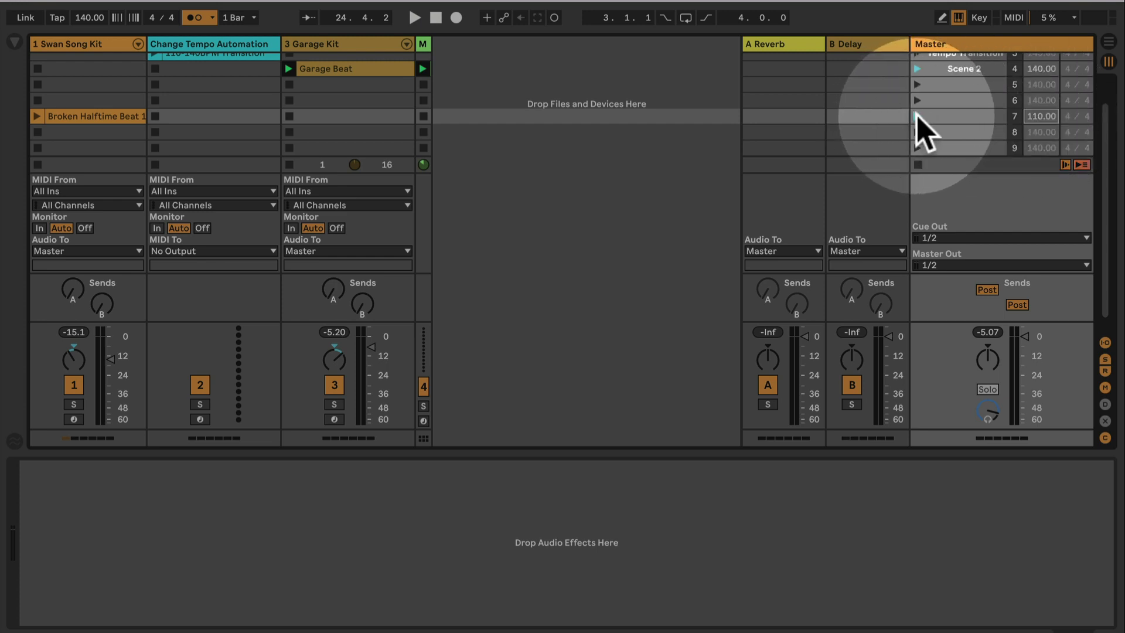
Copy the Garage Beat clip into scene 9 and set scene 9's tempo to 140 BPM.
click(916, 116)
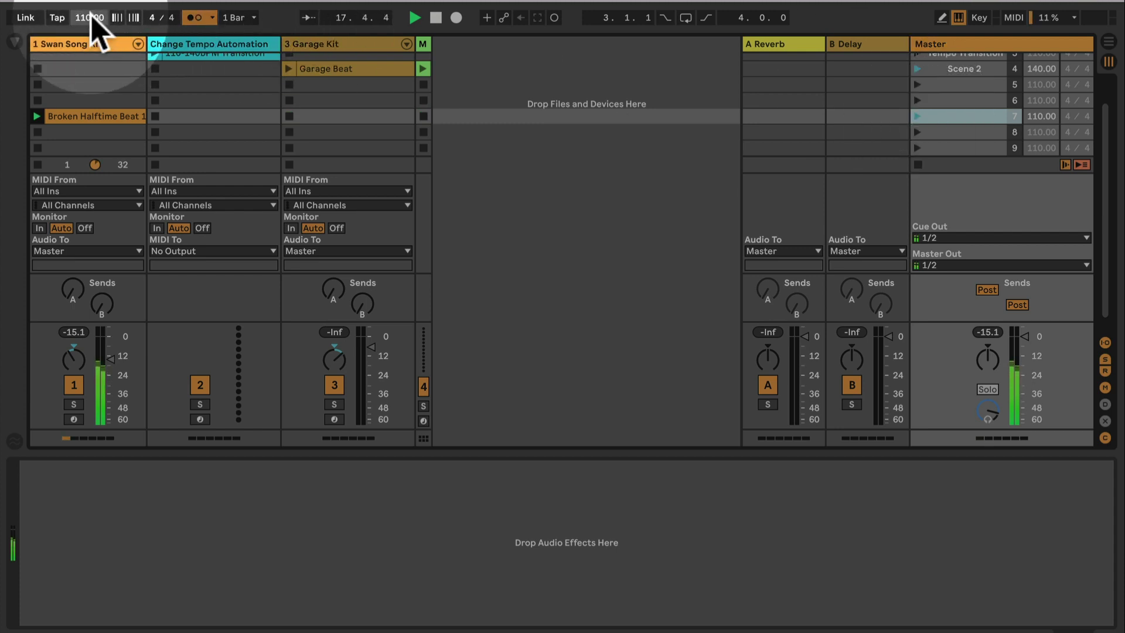
click(195, 126)
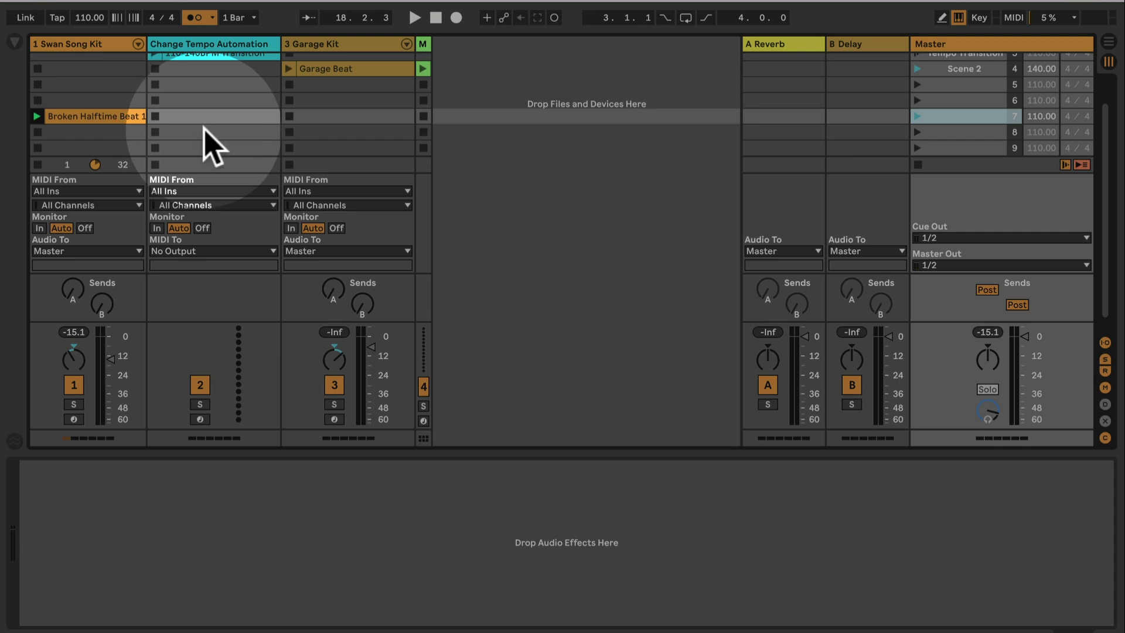
click(330, 70)
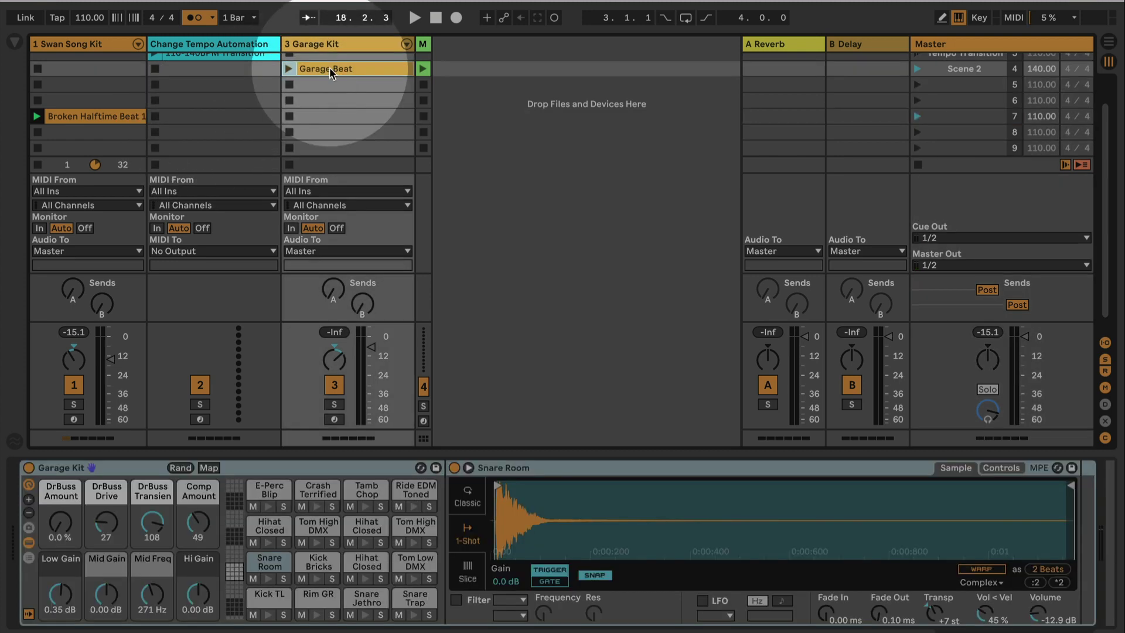
drag(329, 68, 328, 149)
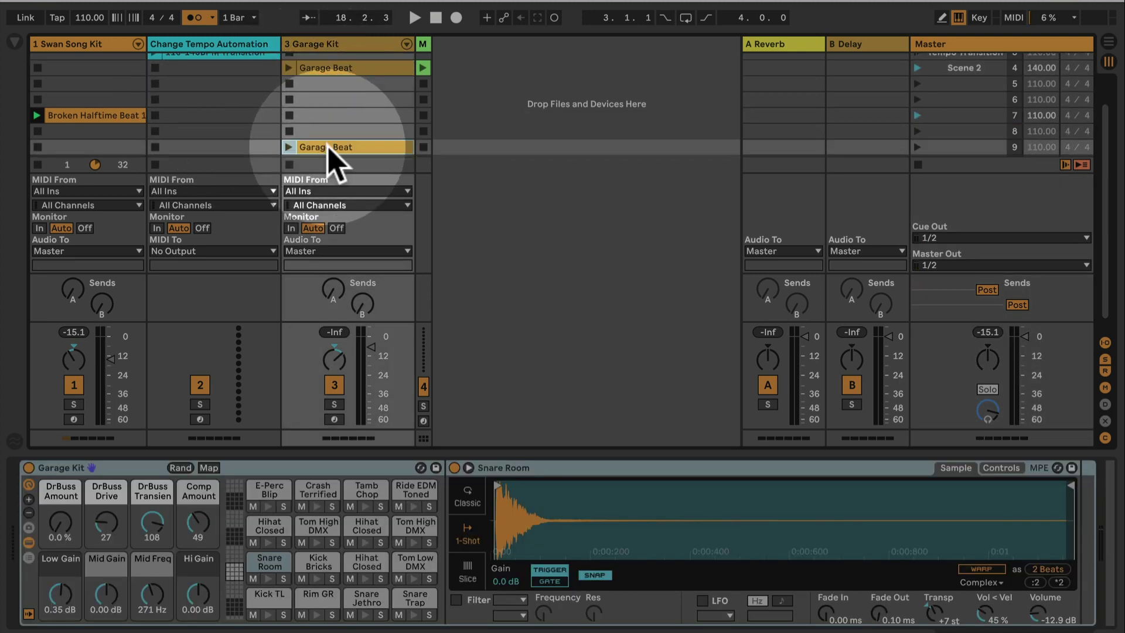
click(1037, 146)
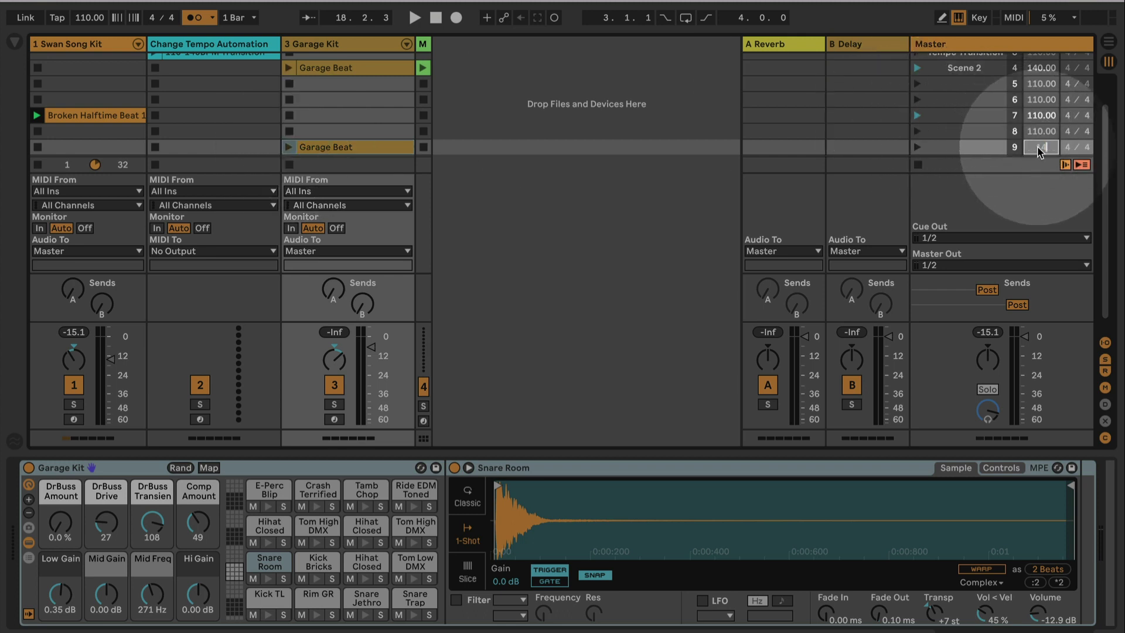
text(140)
key(Return)
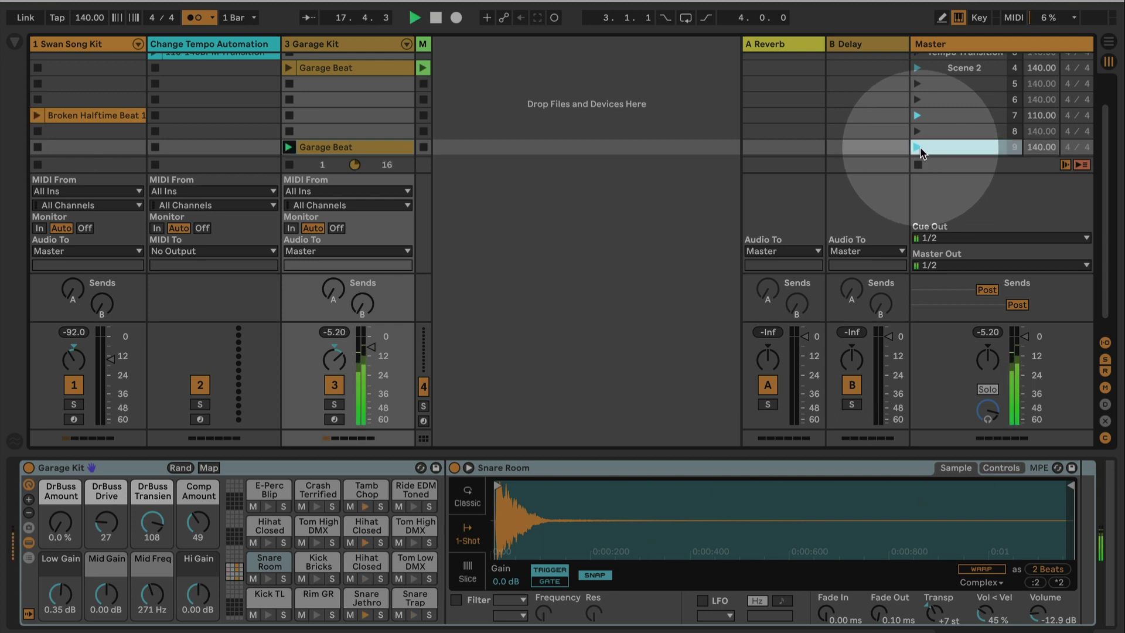
Replay scene 7 at 110 BPM and select the empty scene 8 slot on the tempo track.
key(space)
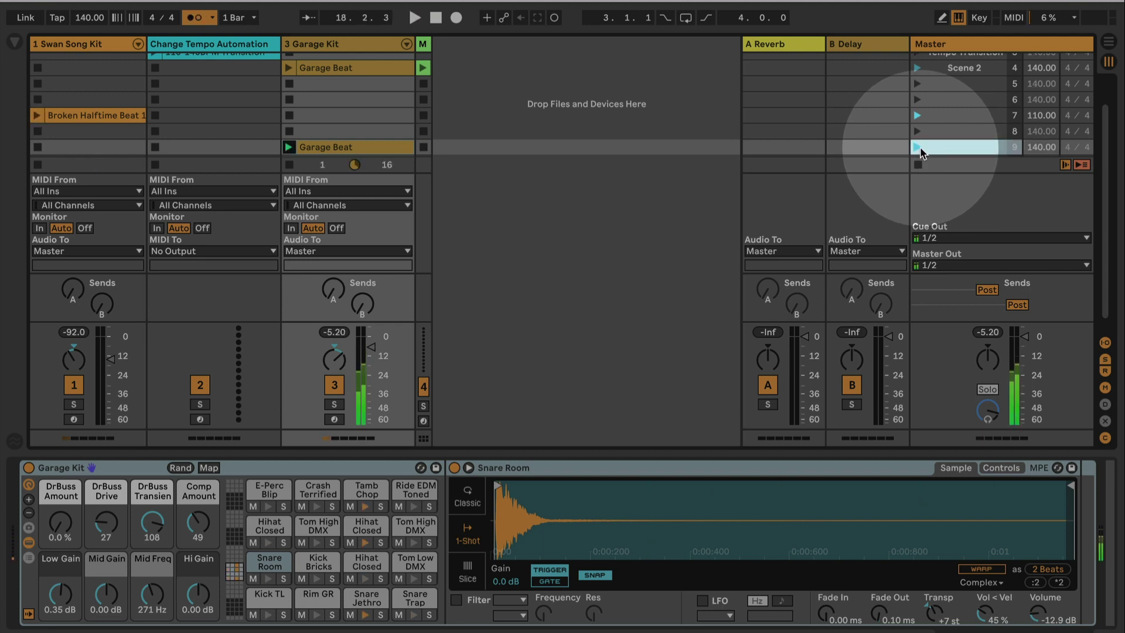
click(916, 116)
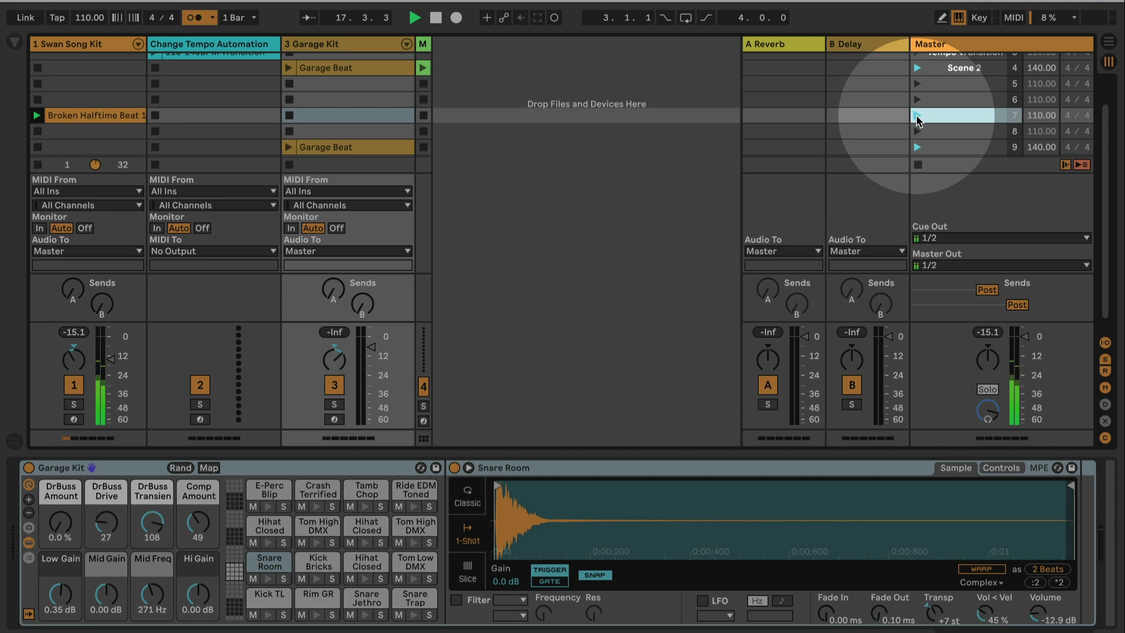
click(102, 116)
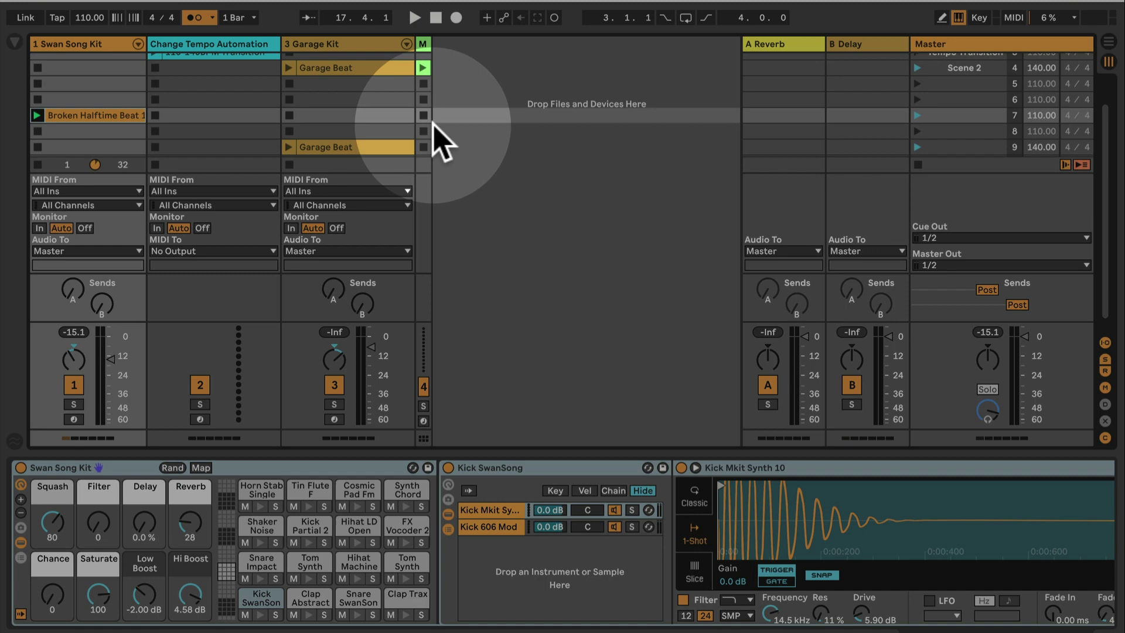
scroll(235, 129, down, 1)
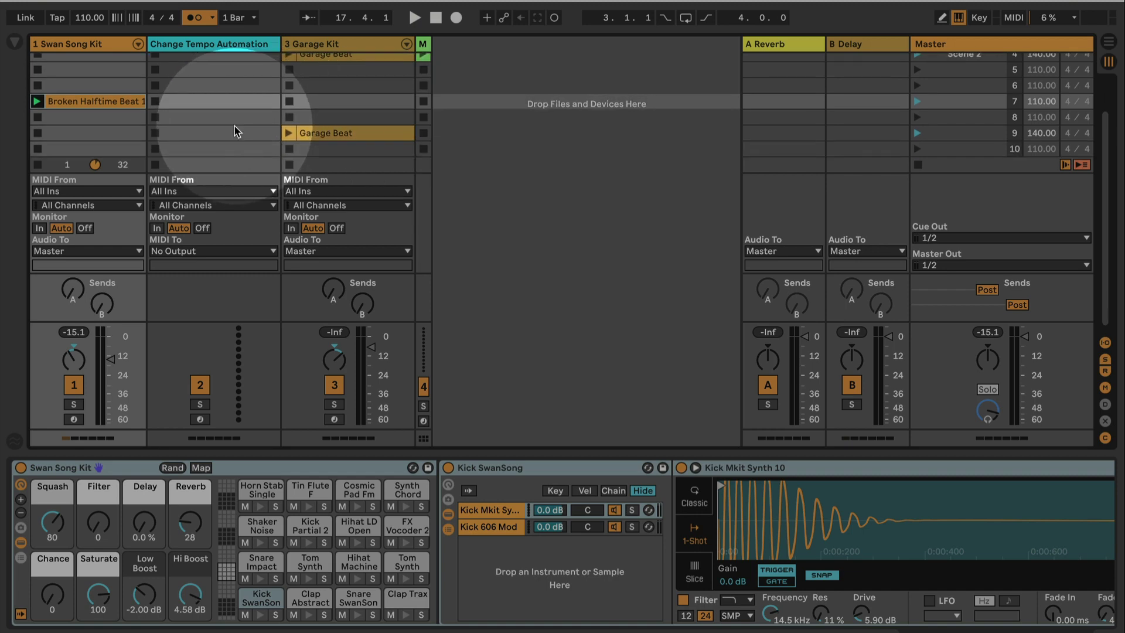
click(227, 117)
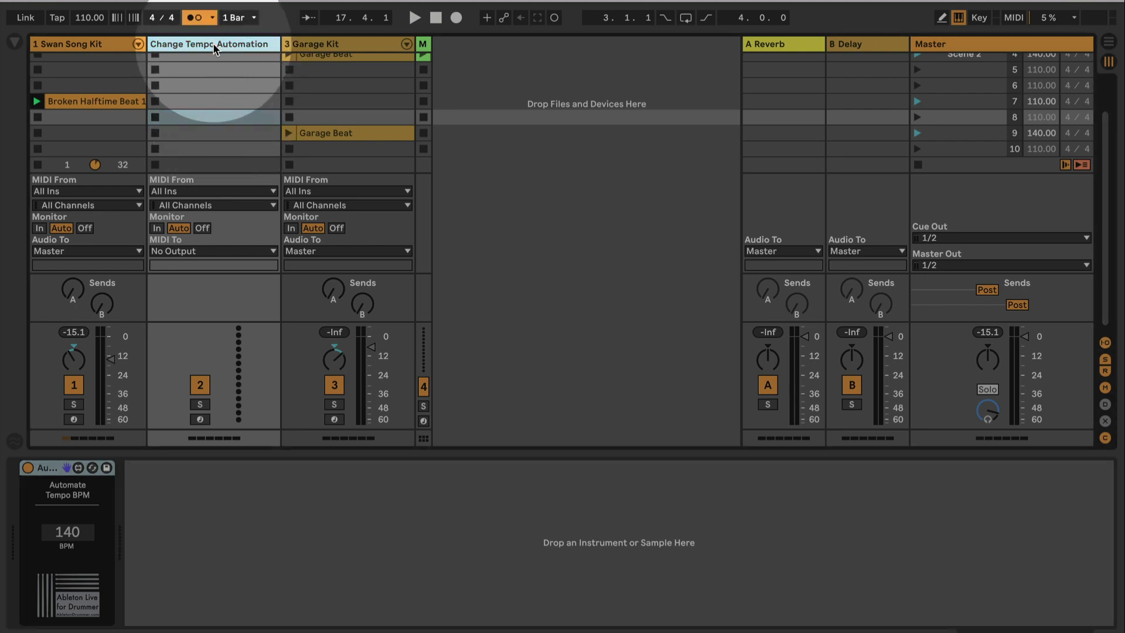
Insert a MIDI clip in the tempo track's empty scene 8 slot with Length 2.0.0.
key(Return)
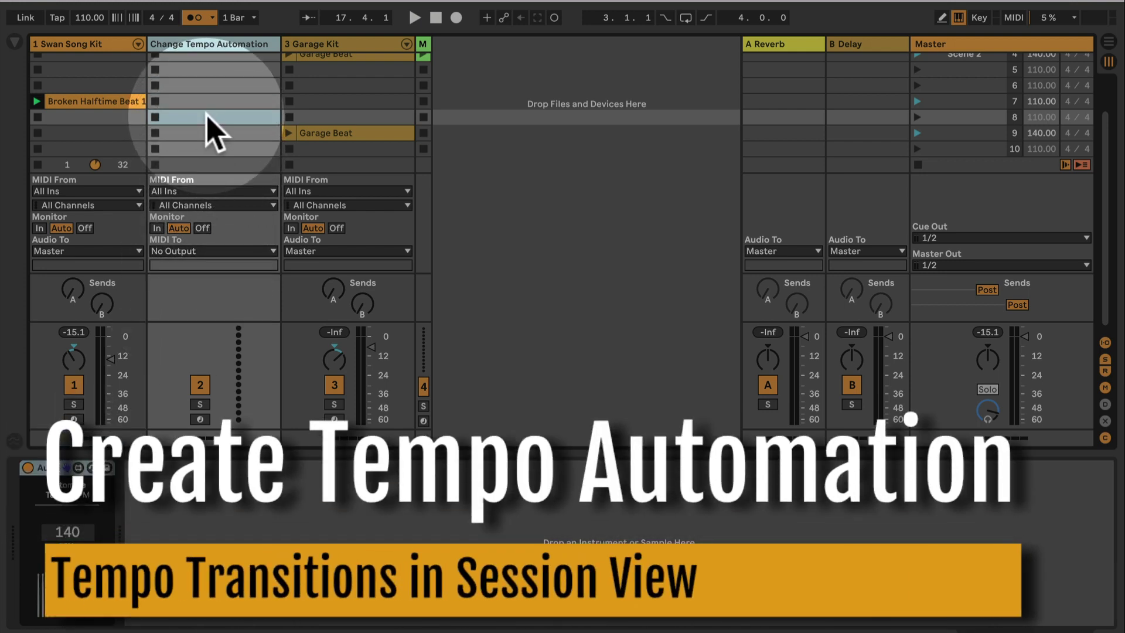
double_click(195, 118)
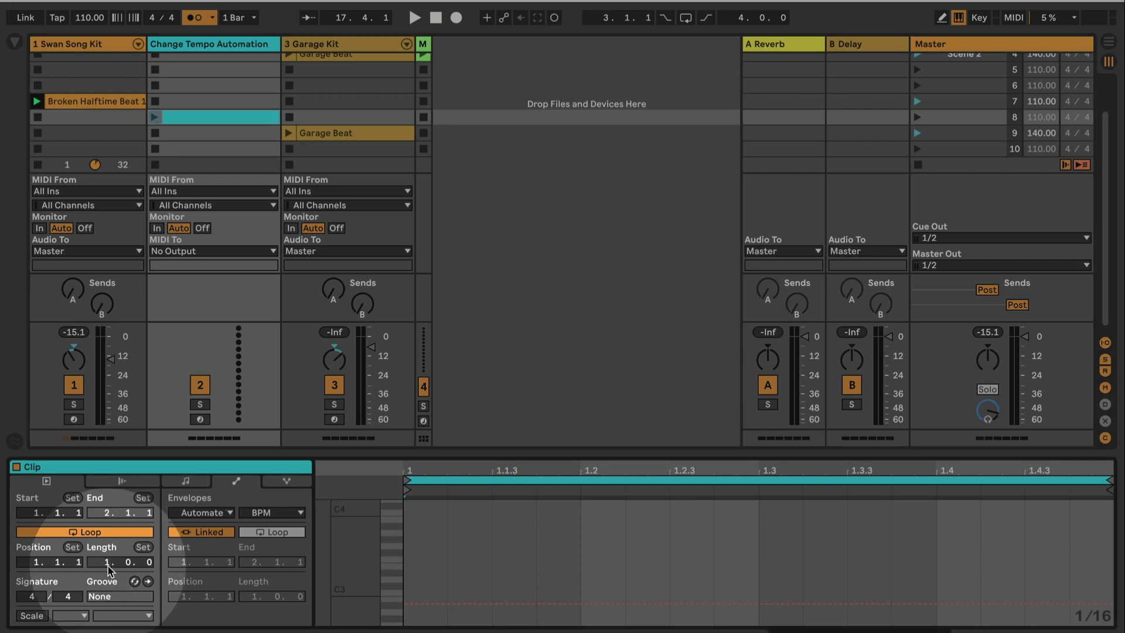
key(Return)
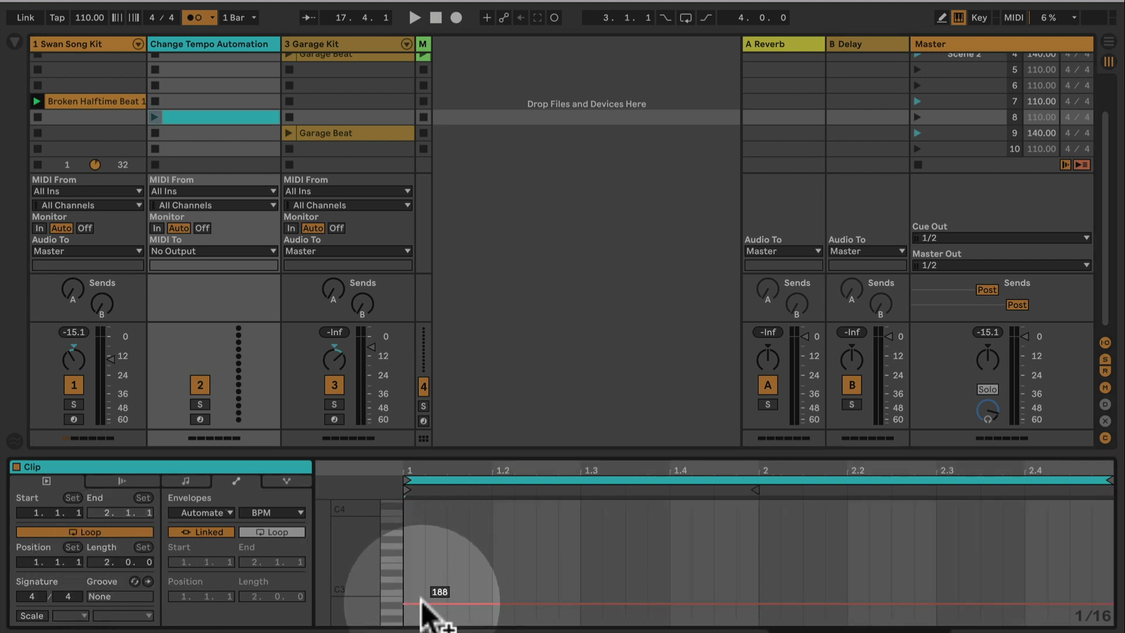
Point the clip's envelope at the Automate Tempo BPM device's BPM parameter.
click(222, 513)
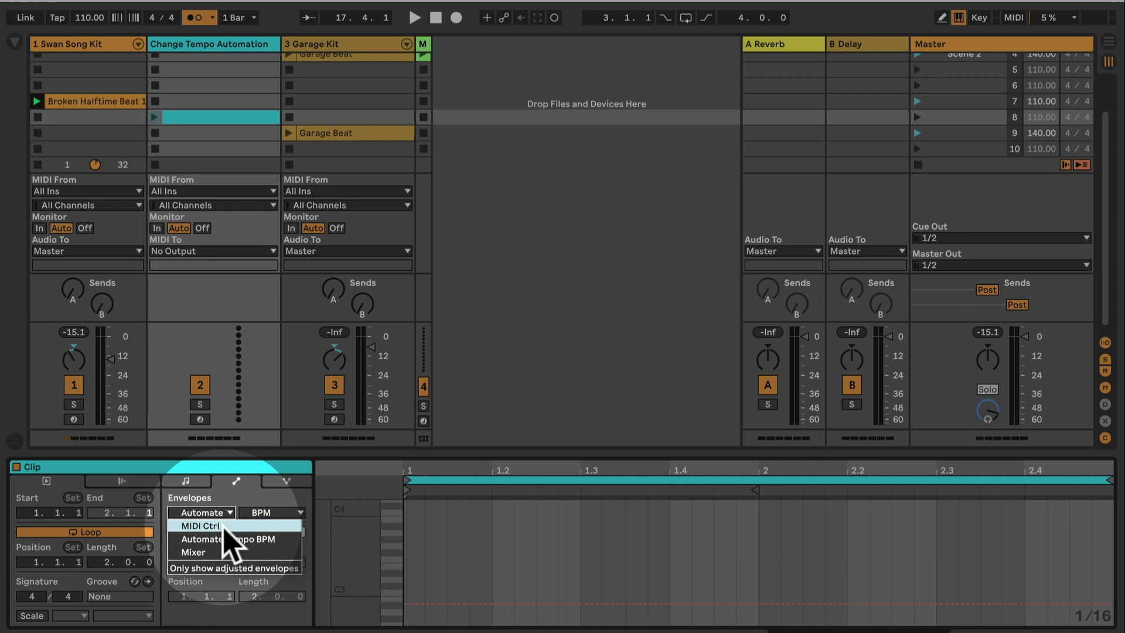
click(224, 537)
click(273, 513)
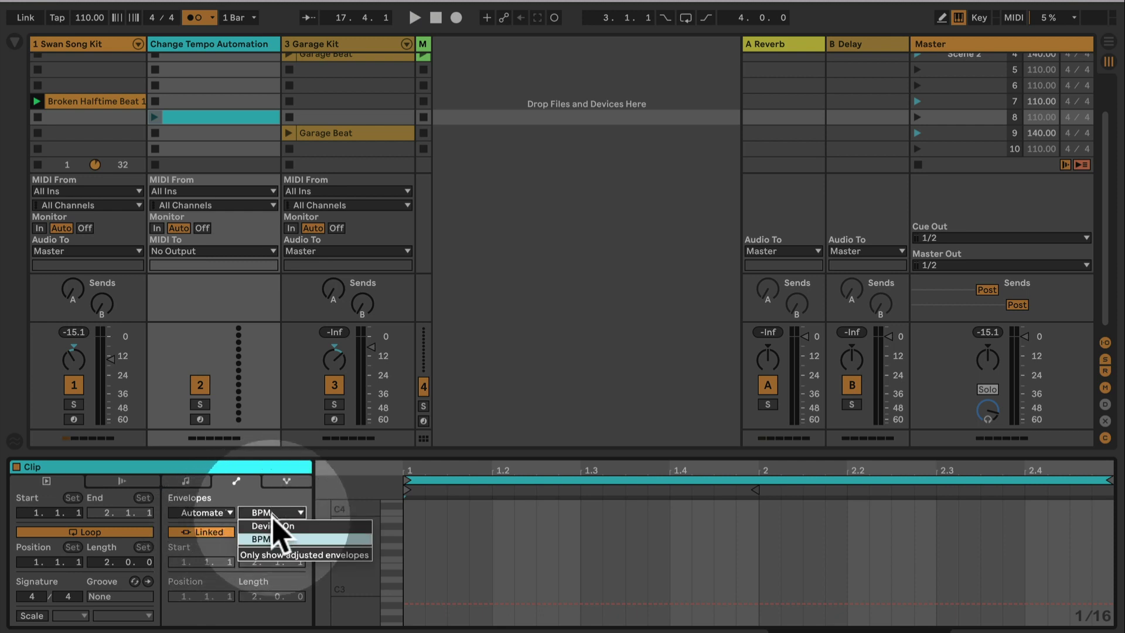
click(275, 539)
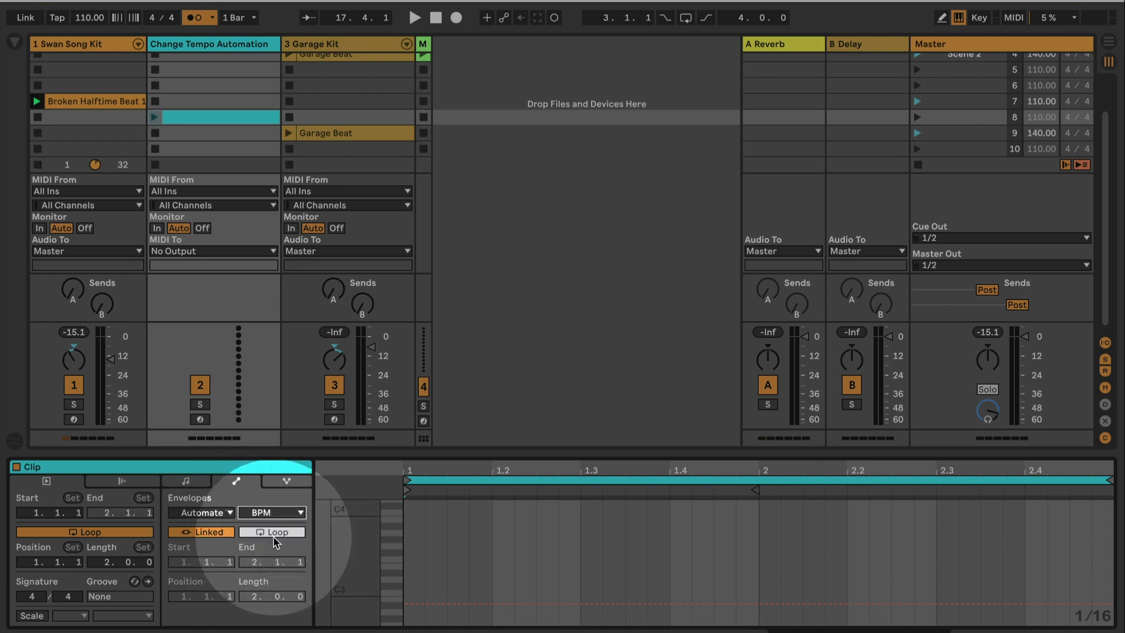
Add a breakpoint at bar 1 and set it to 110 BPM.
click(407, 603)
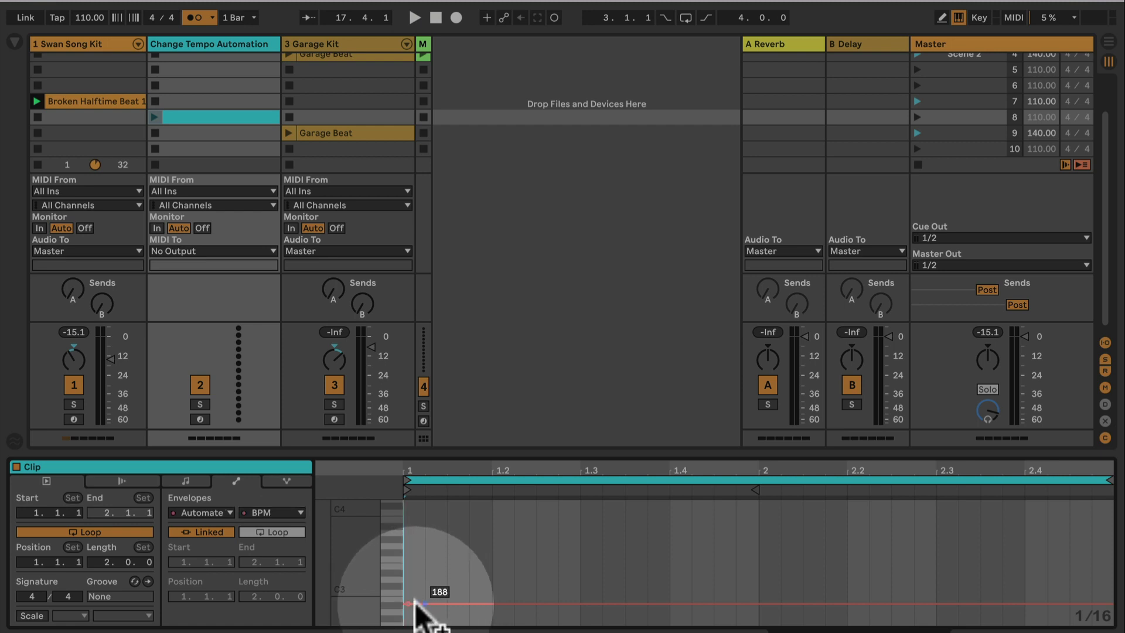
right_click(409, 605)
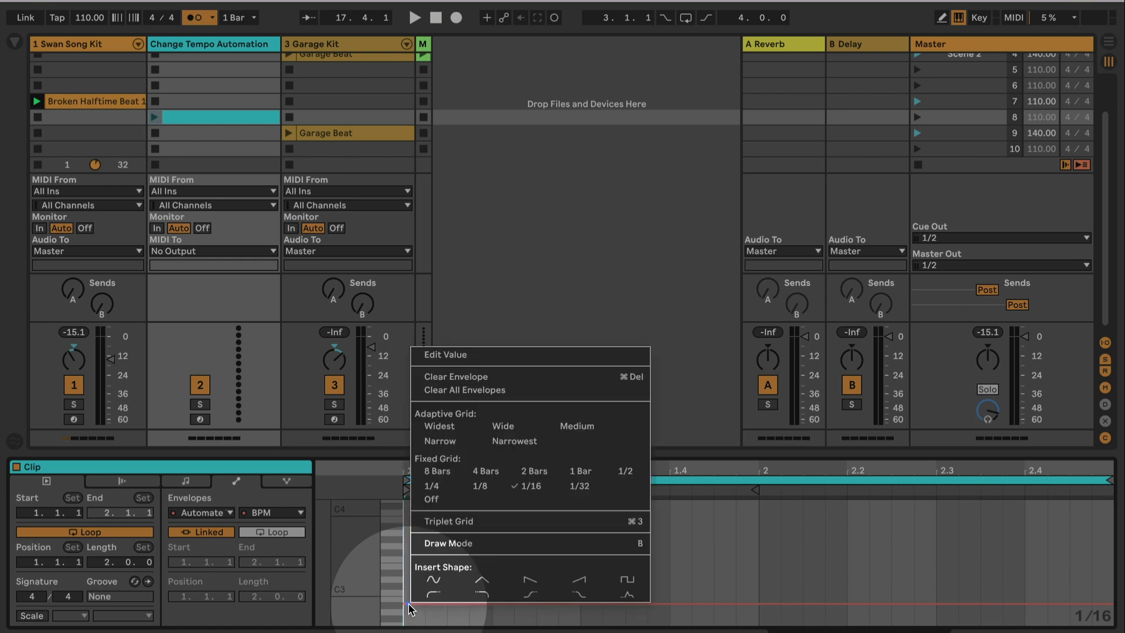
click(505, 354)
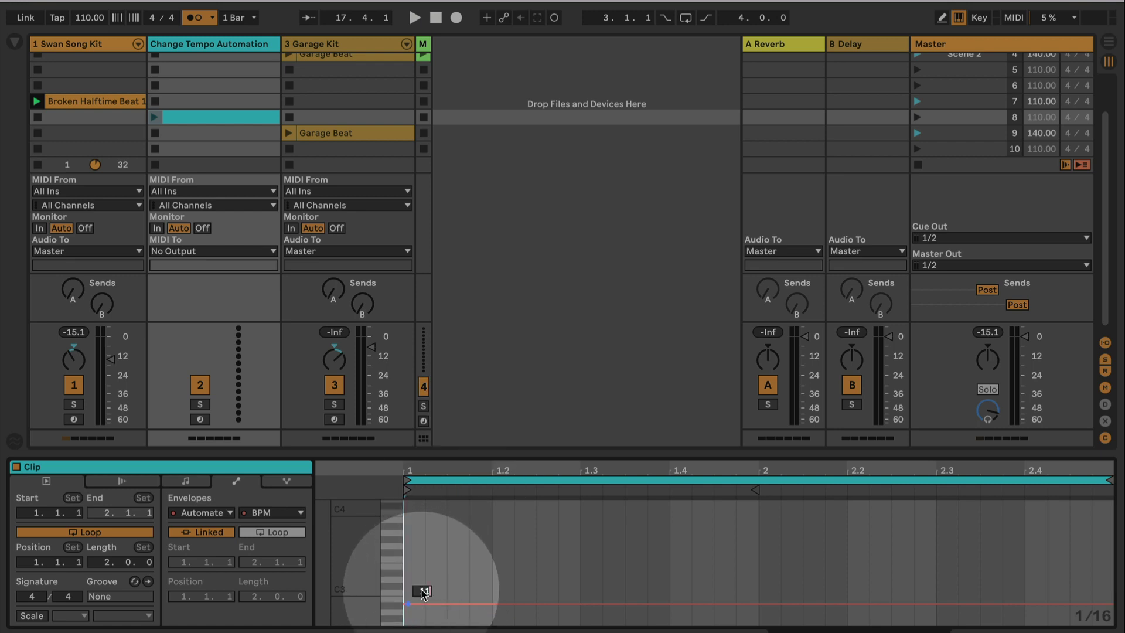
key(Return)
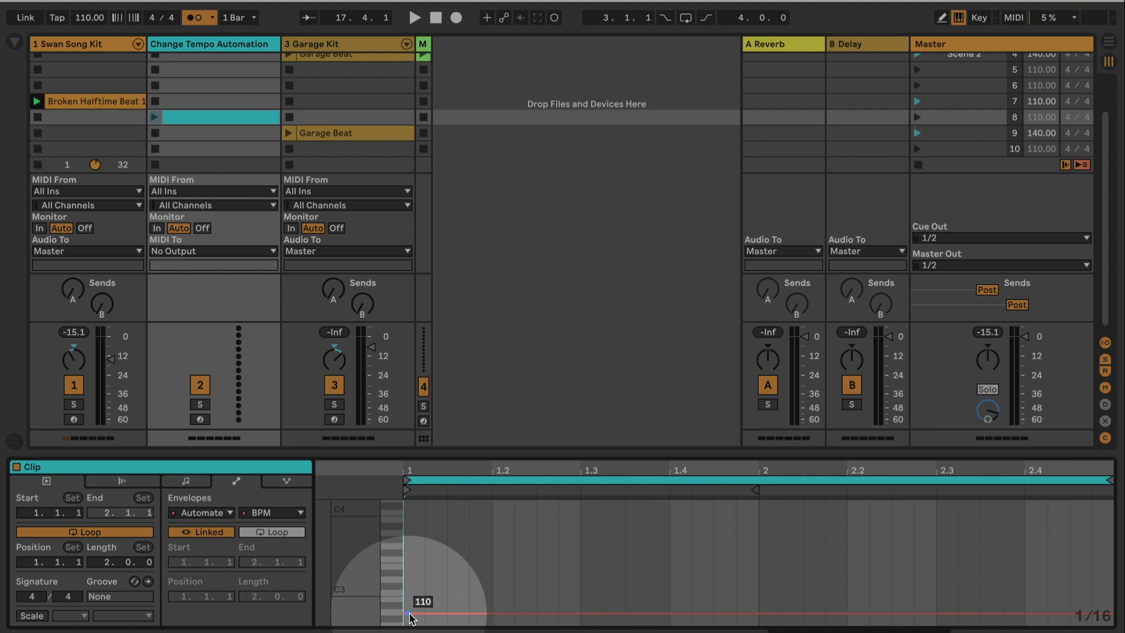
Add an end breakpoint set to 140 BPM and stop the Broken Halftime Beat 1 clip.
drag(410, 618, 1104, 615)
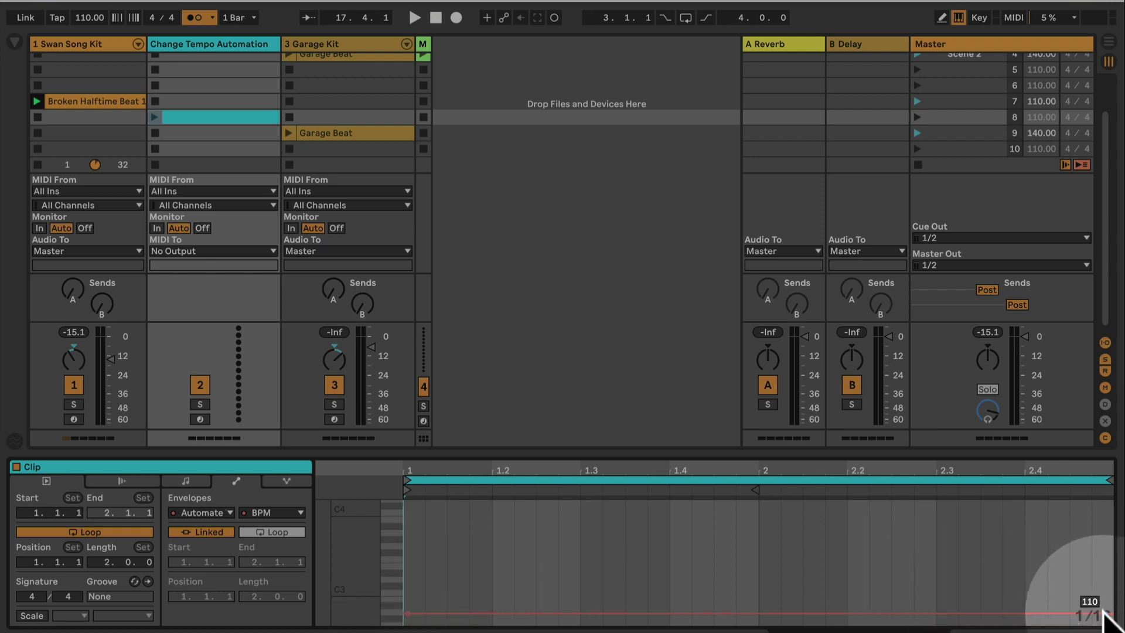
right_click(1104, 615)
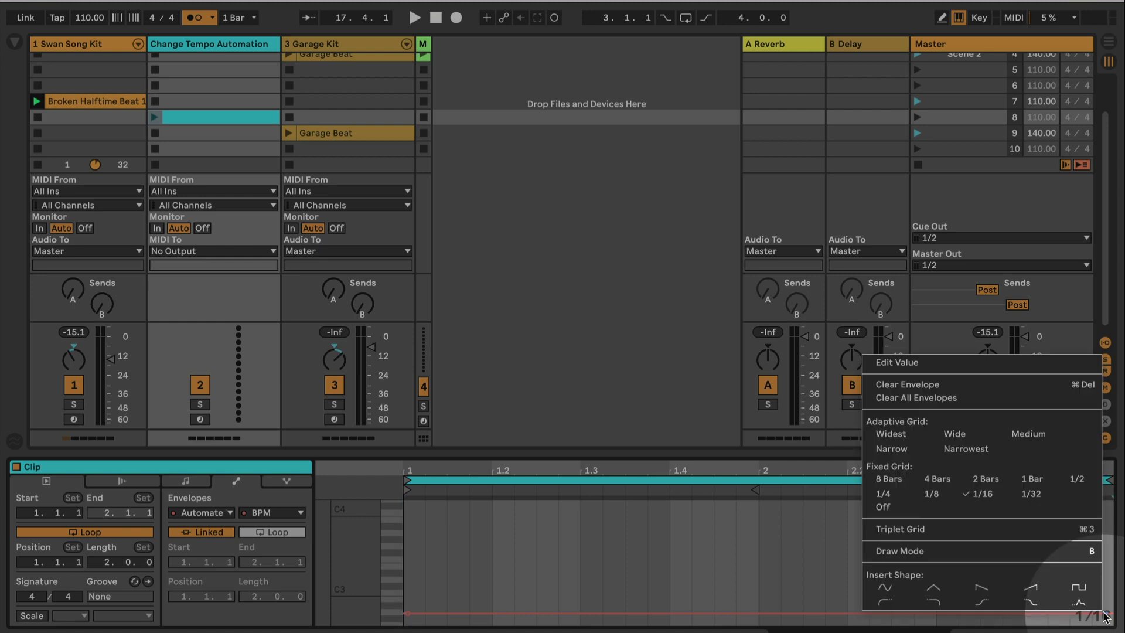
click(1047, 362)
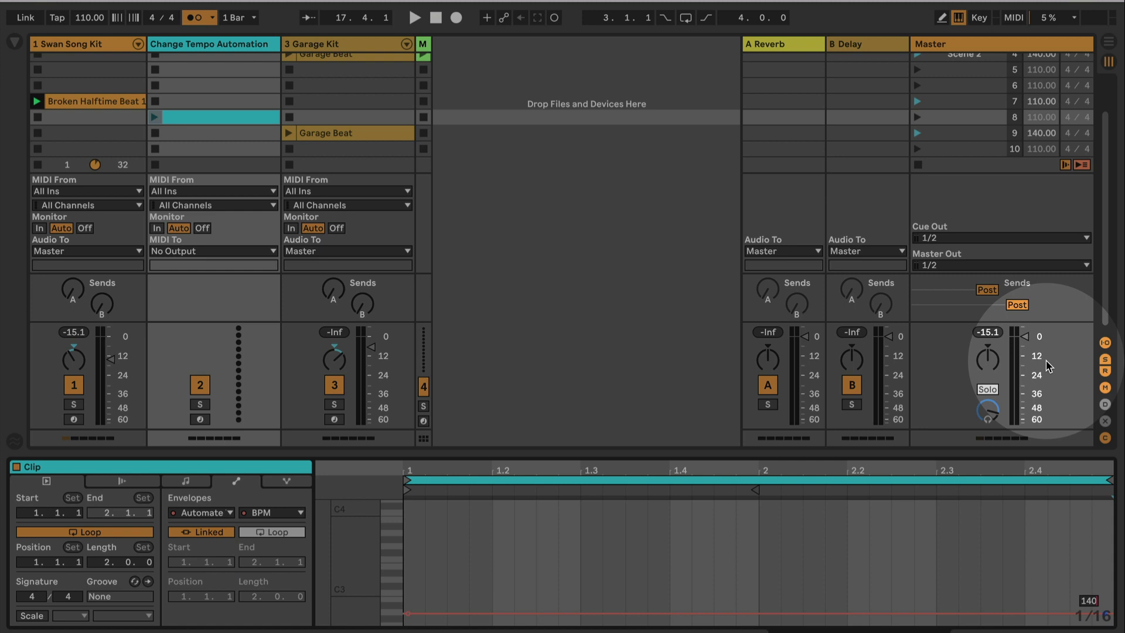
key(Return)
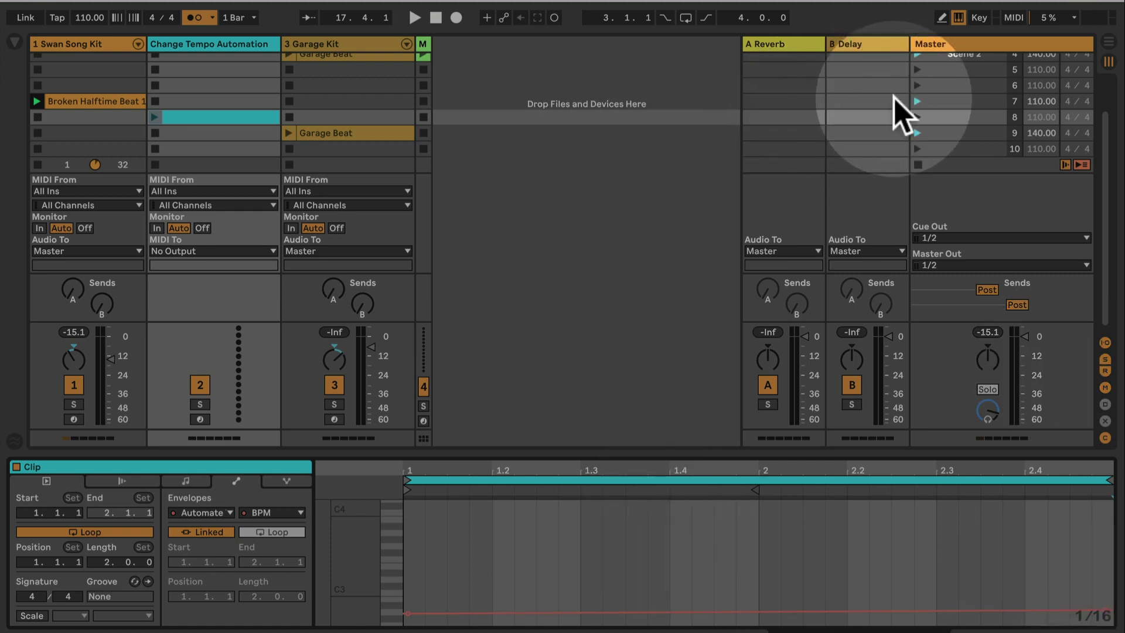
click(37, 164)
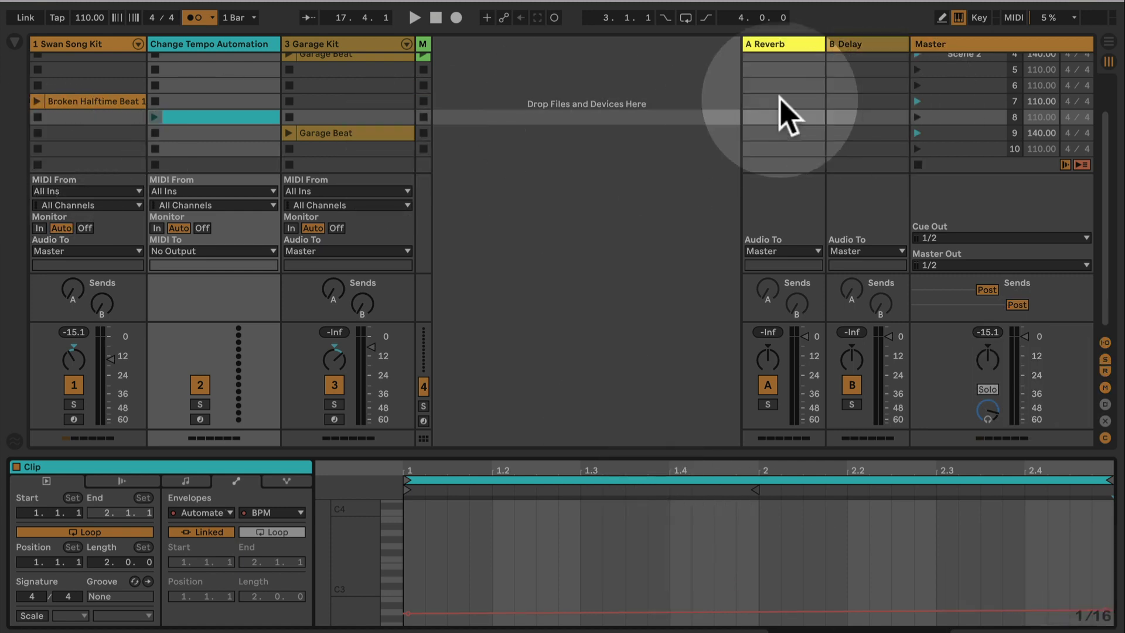
Launch scene 8 to hear the ramp from 110 BPM, stopping at 128.24 BPM.
click(917, 117)
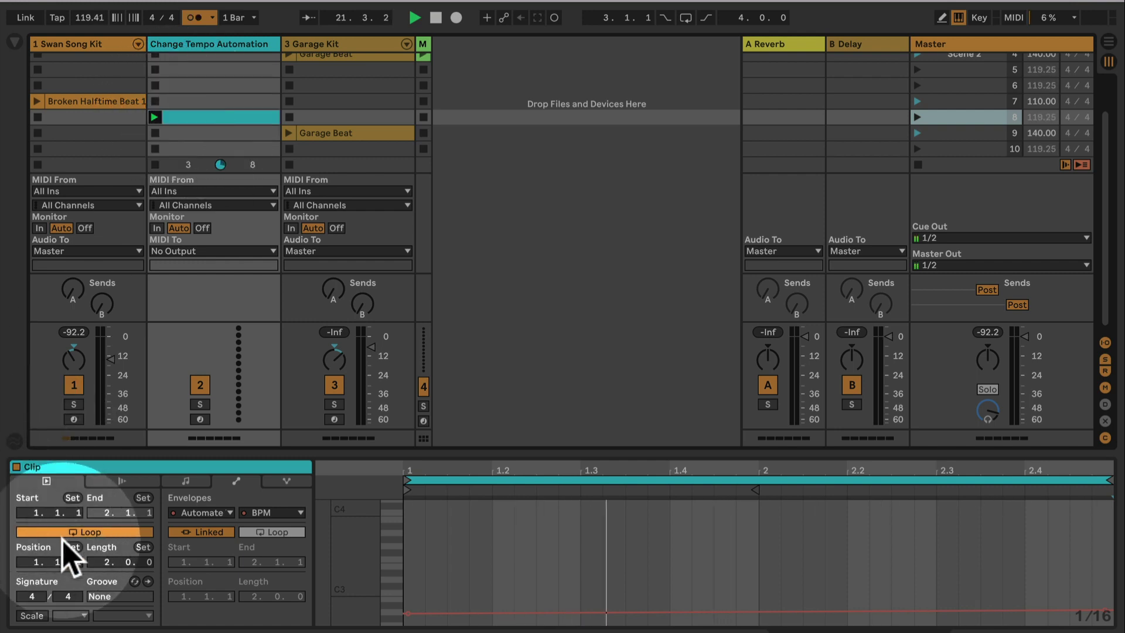
click(83, 533)
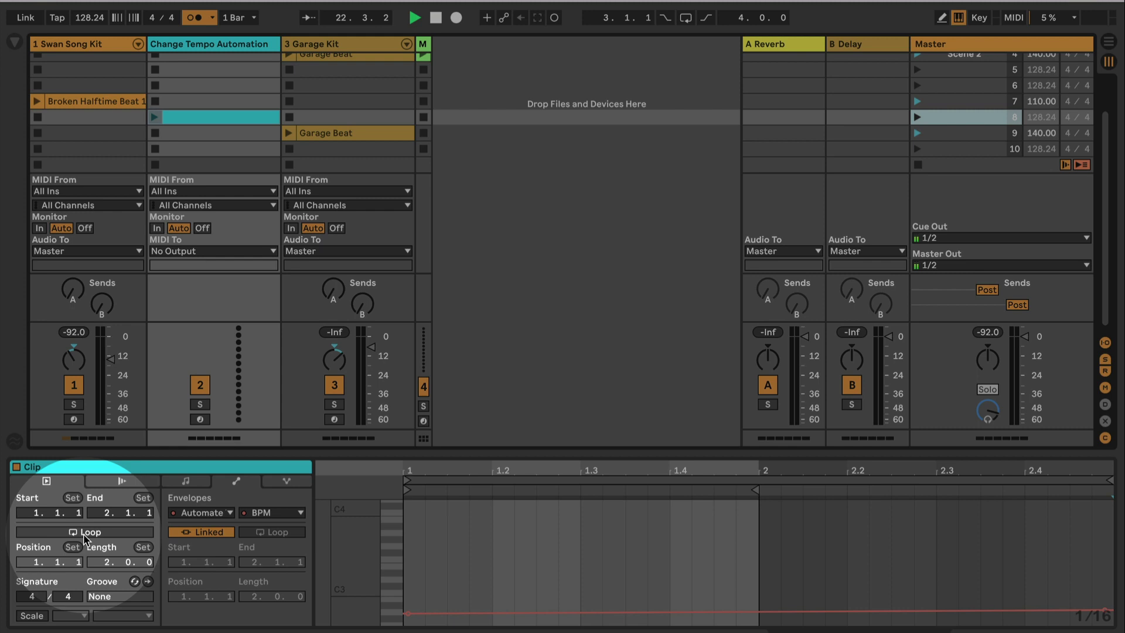
click(83, 533)
key(space)
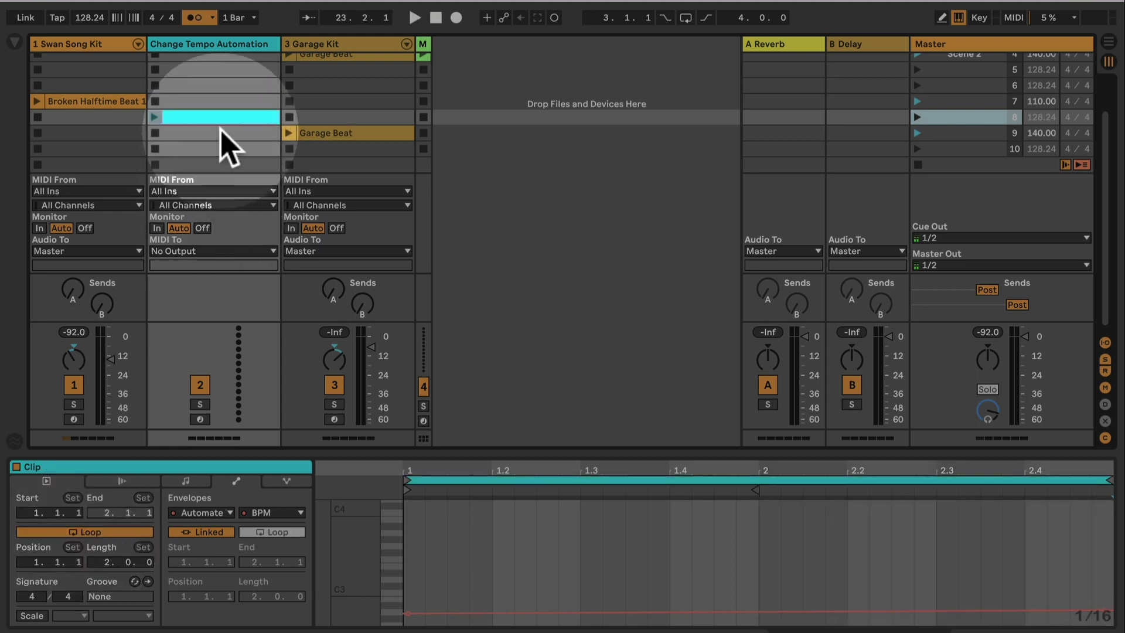
click(952, 115)
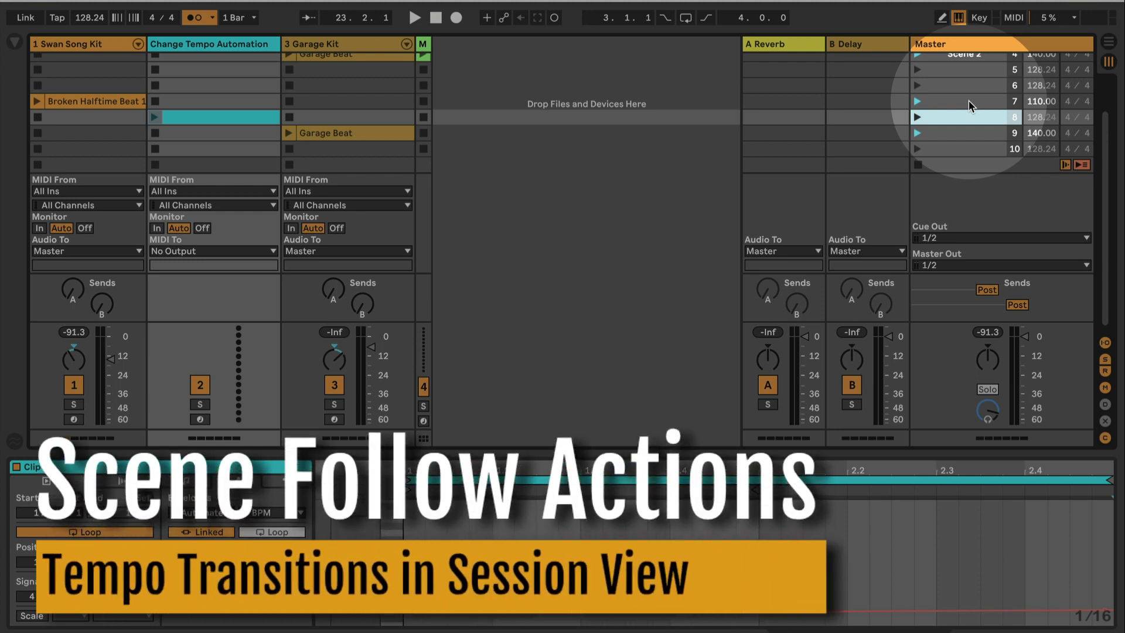
Review scenes 7, 8 and 9, then show scene 7's 110.00 BPM, 4/4, Next follow-action settings.
click(934, 101)
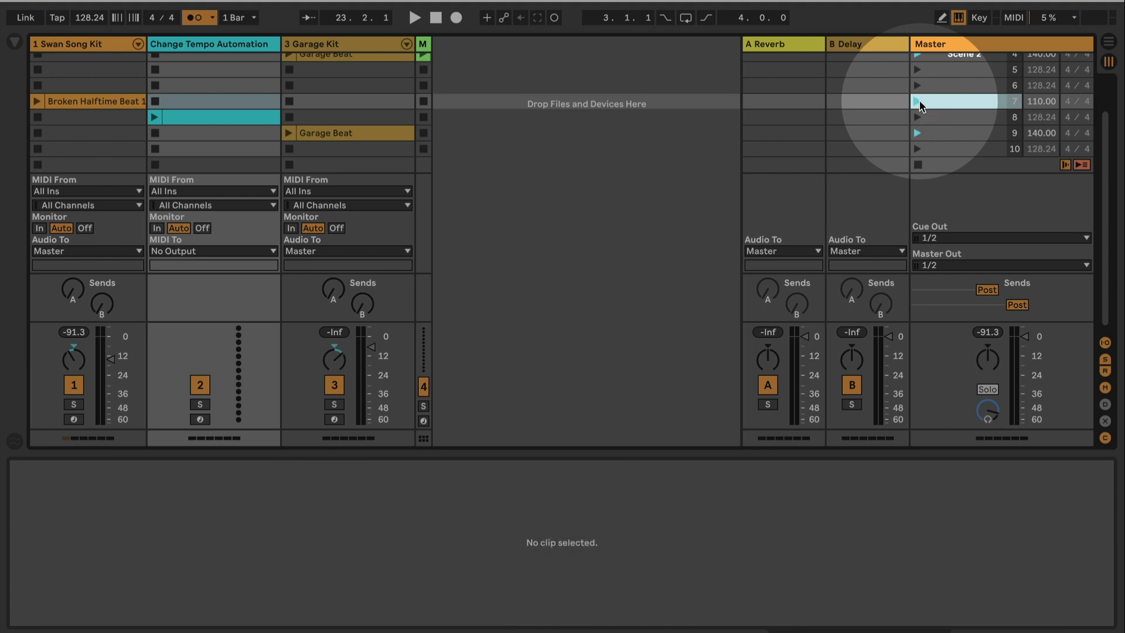
click(934, 120)
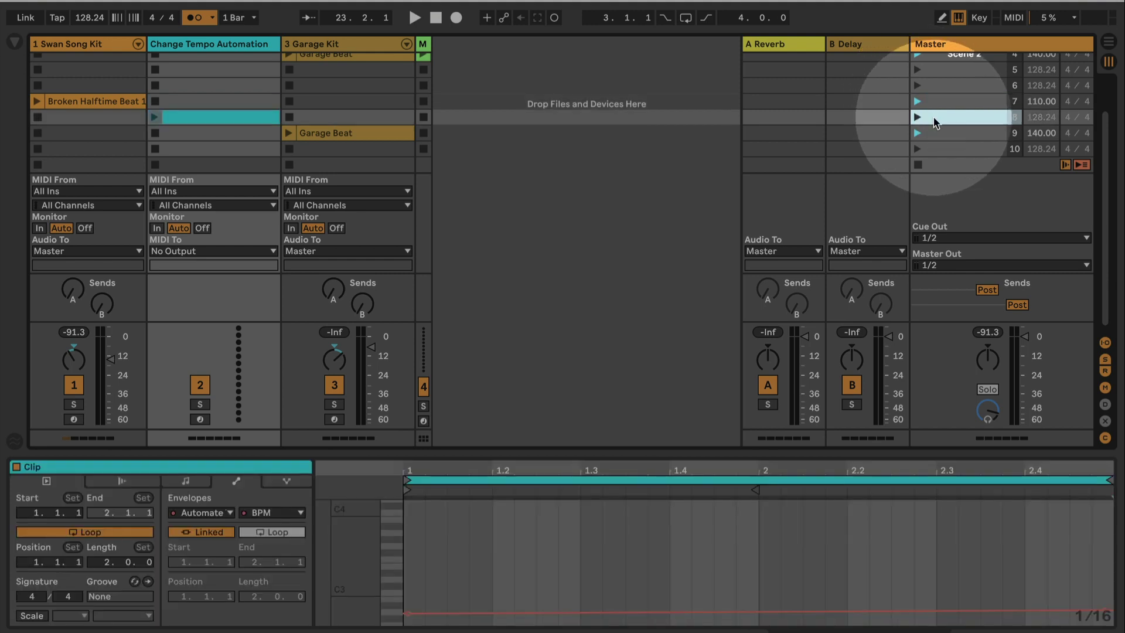
click(241, 118)
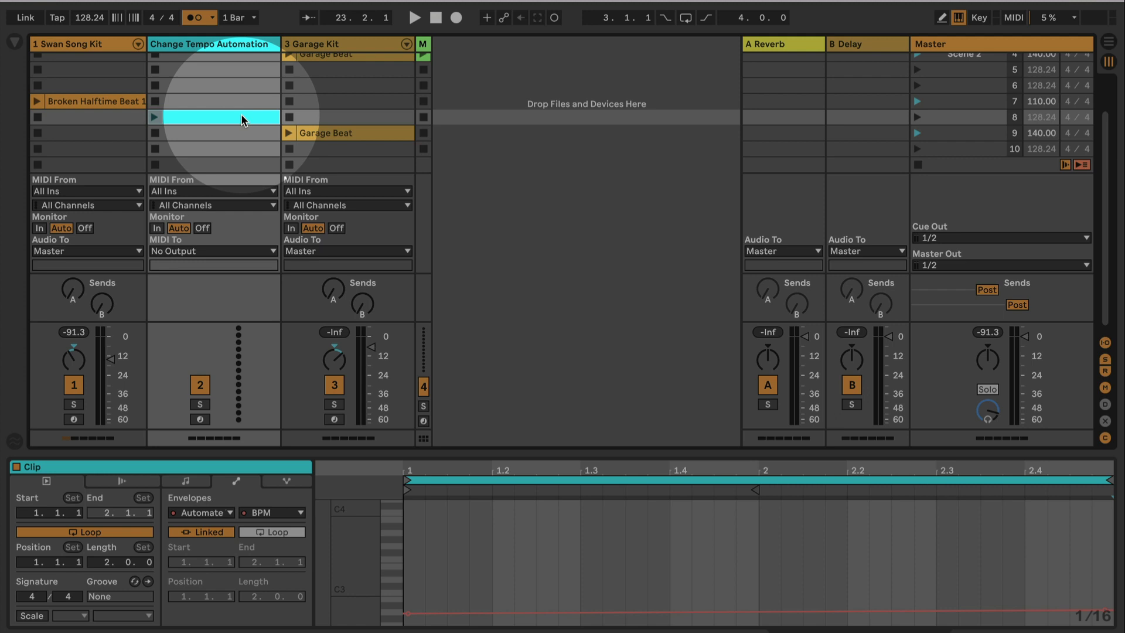
click(937, 133)
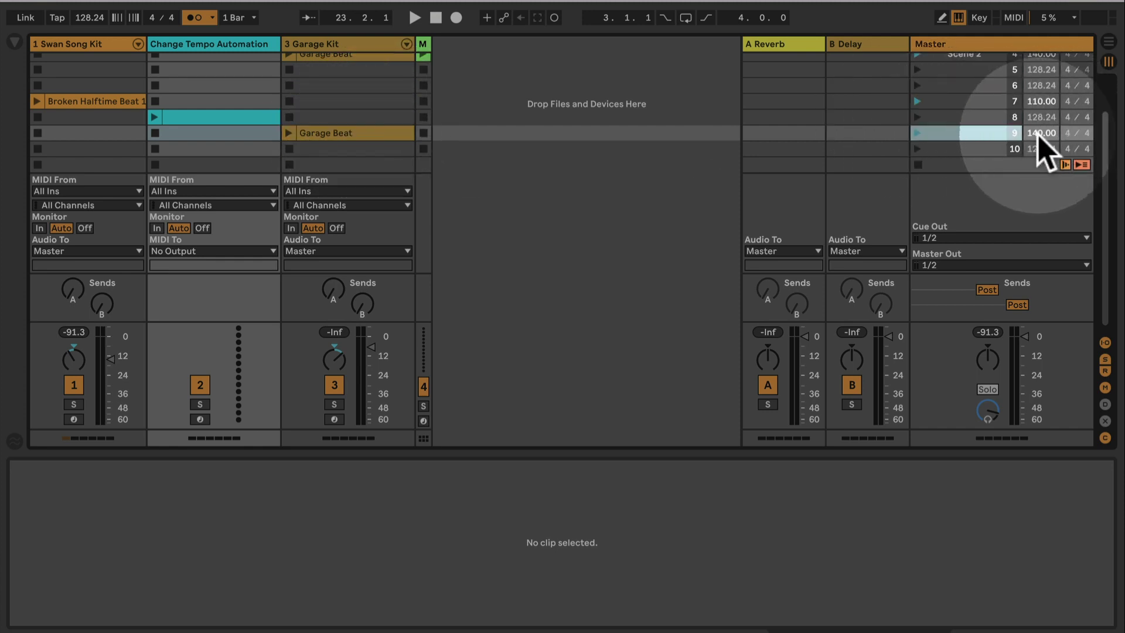
click(979, 99)
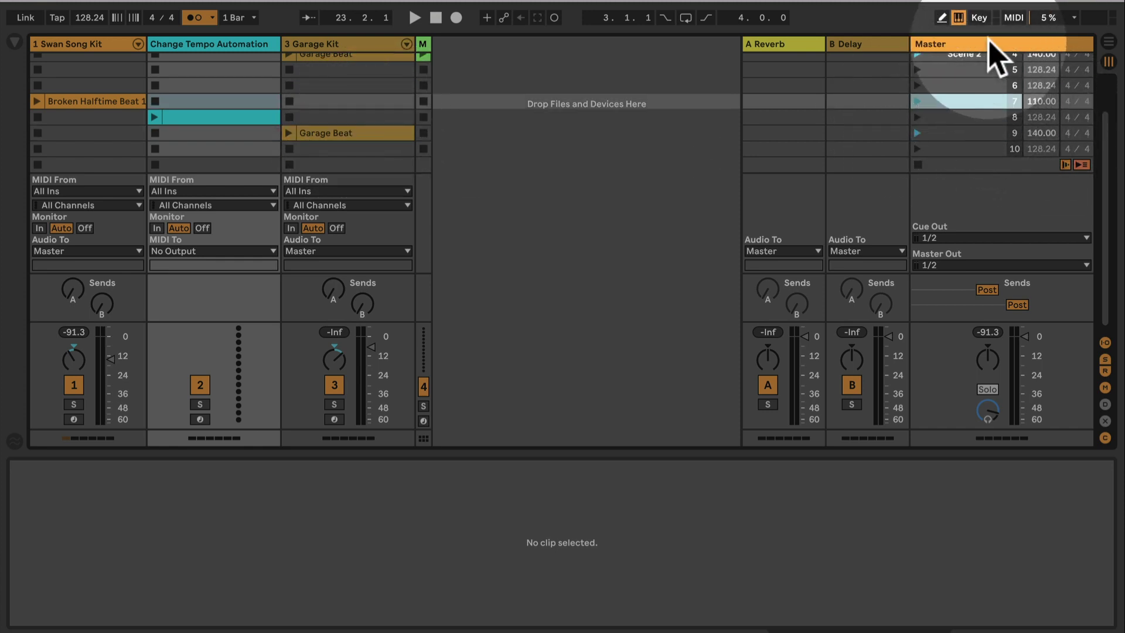
click(988, 43)
click(978, 101)
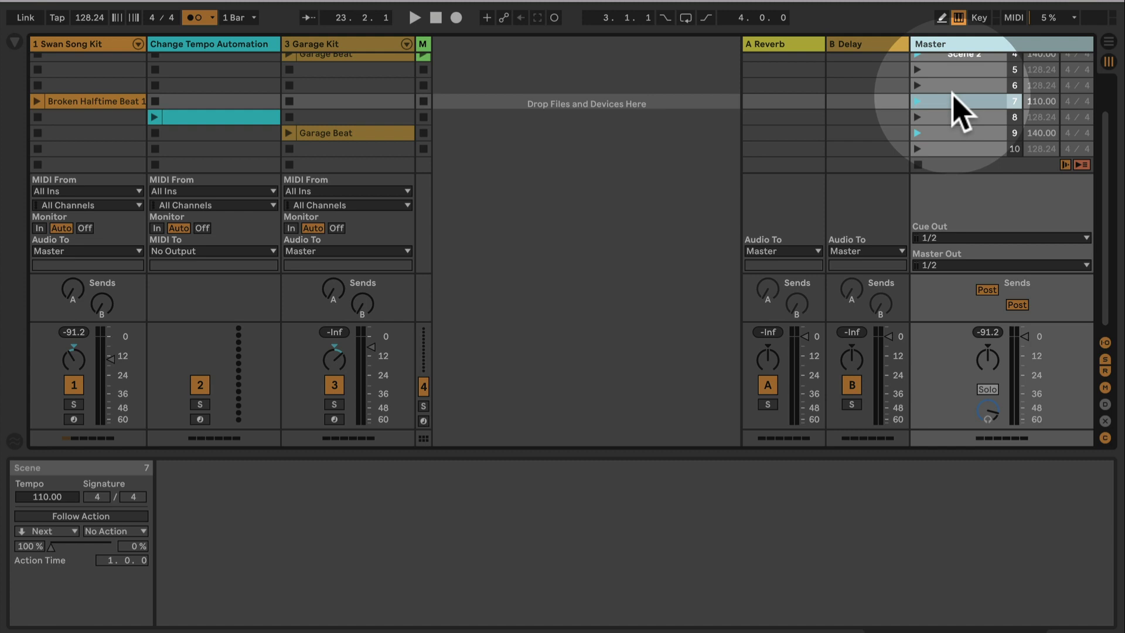
Enable scene 7's follow action, keeping it on Next with a 2.0.0 action time.
click(103, 517)
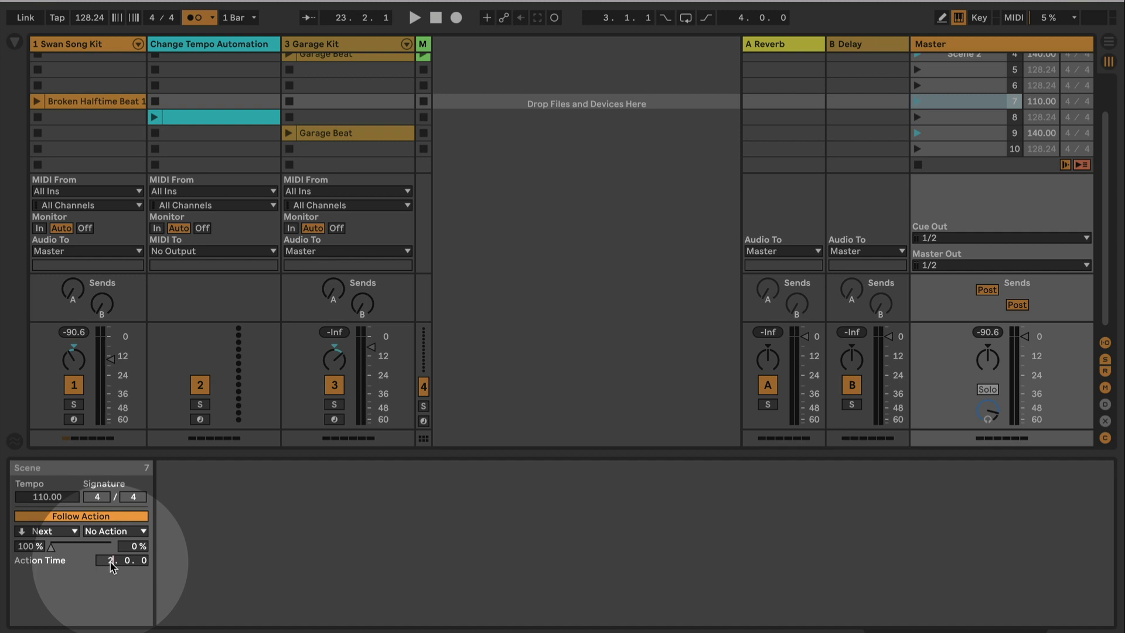
click(65, 533)
click(66, 534)
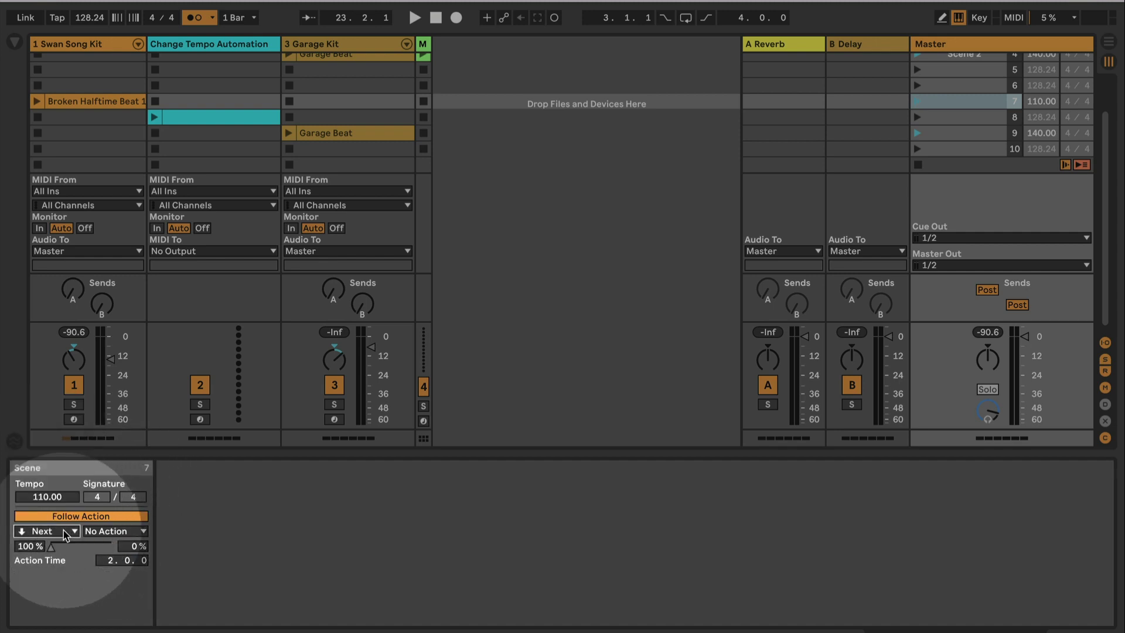
click(944, 101)
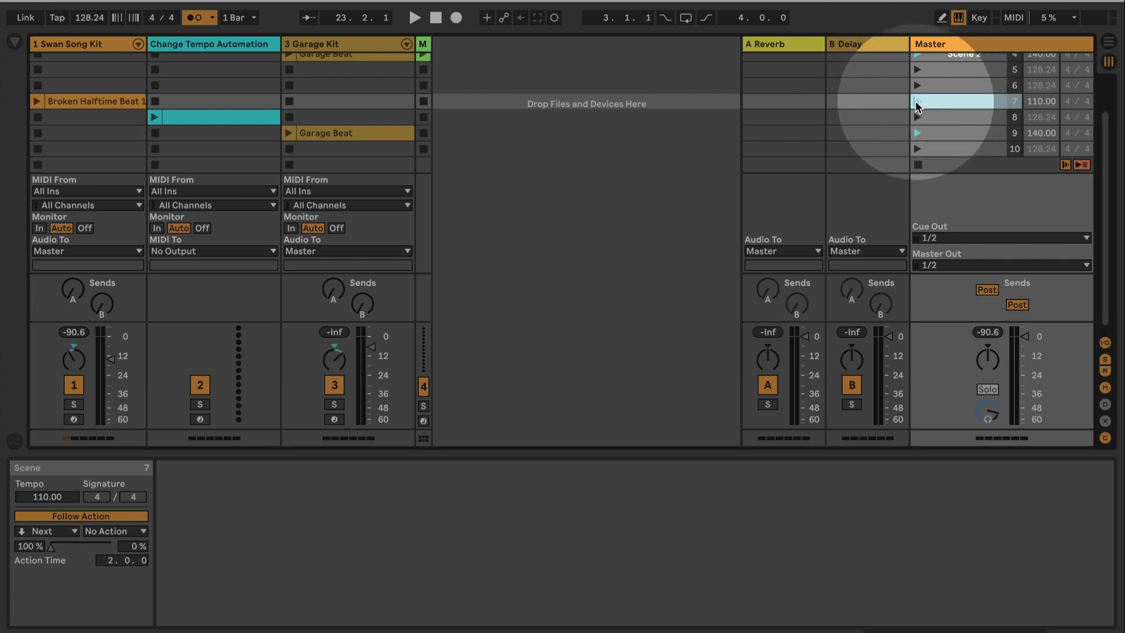
Launch scene 7 and the tempo-ramp clip to test the chain and view its BPM envelope.
click(915, 100)
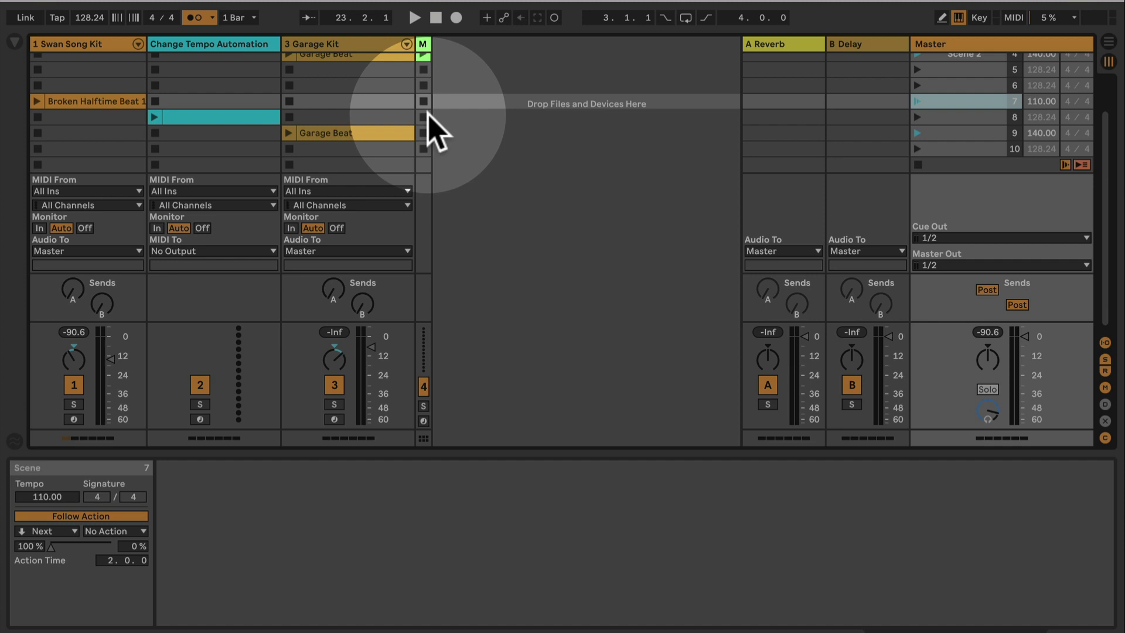
click(100, 117)
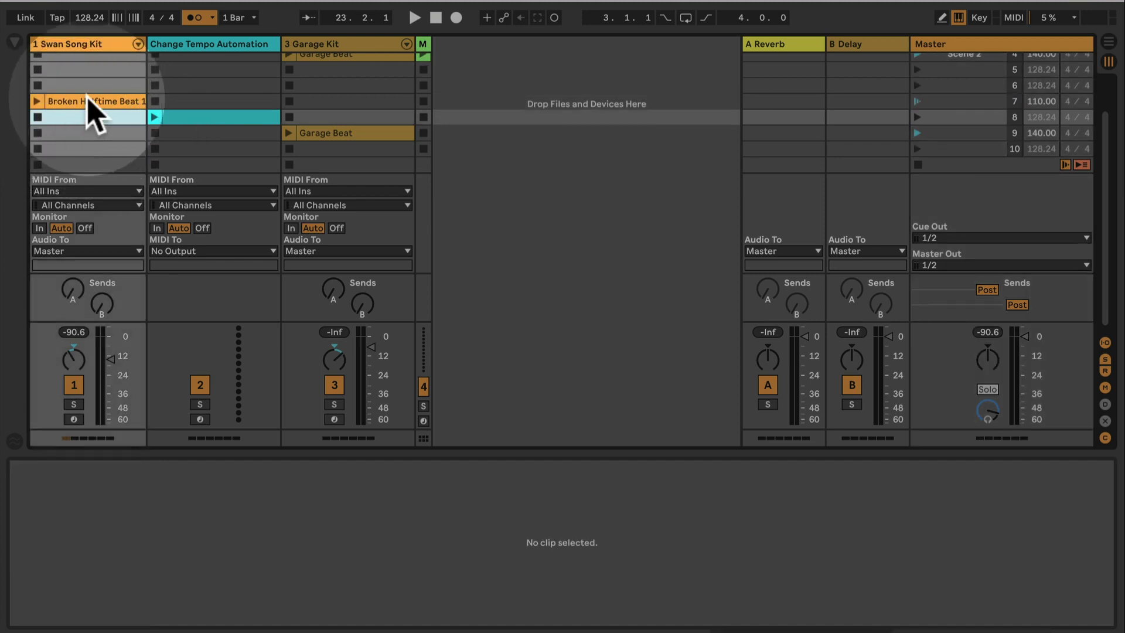
click(917, 100)
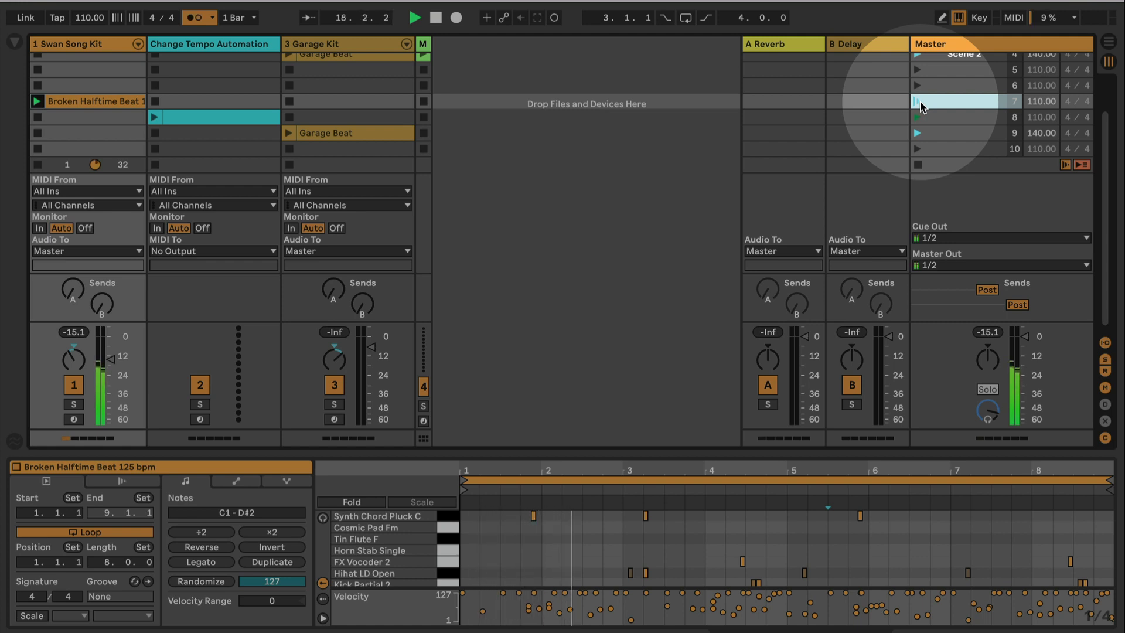
click(154, 117)
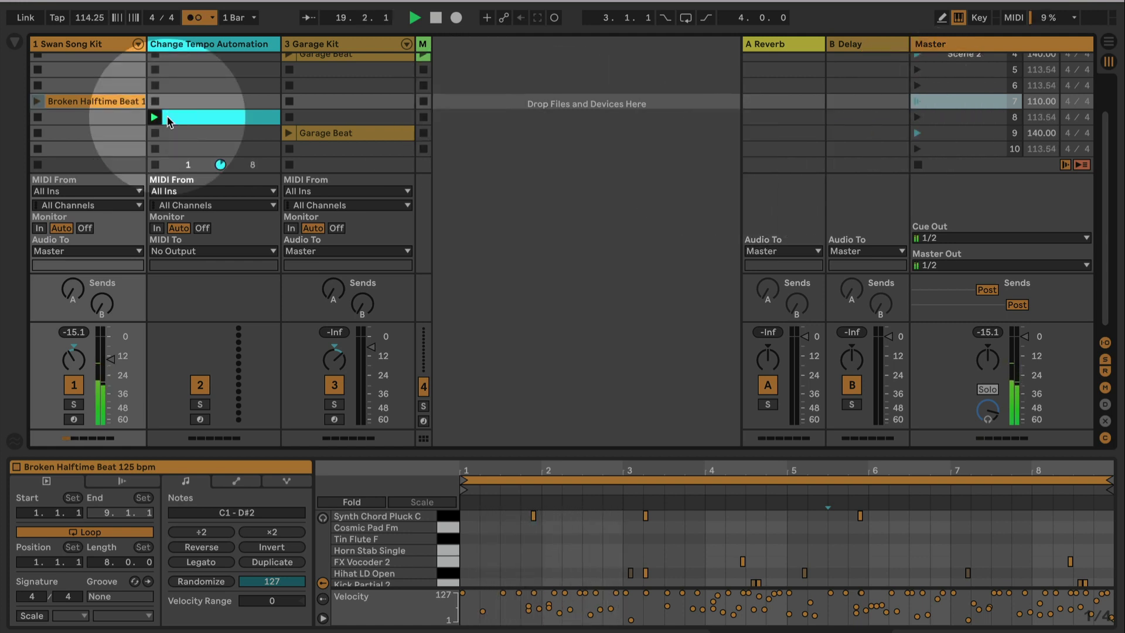
click(193, 119)
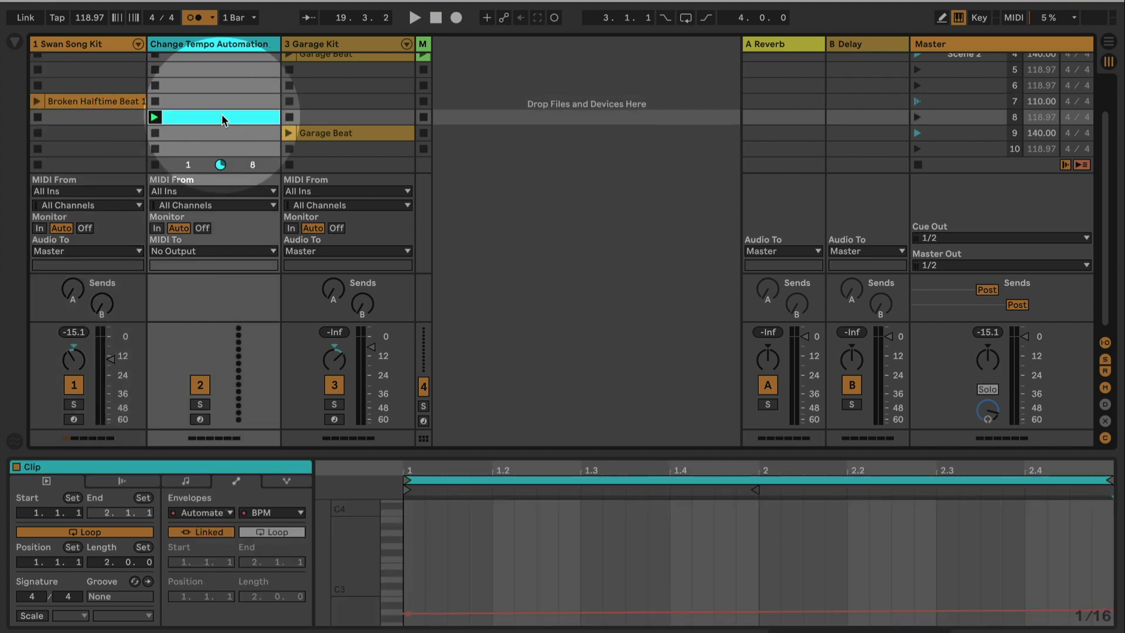
Rename the tempo-ramp clip to 'transition'.
key(ctrl+r)
text(transiti)
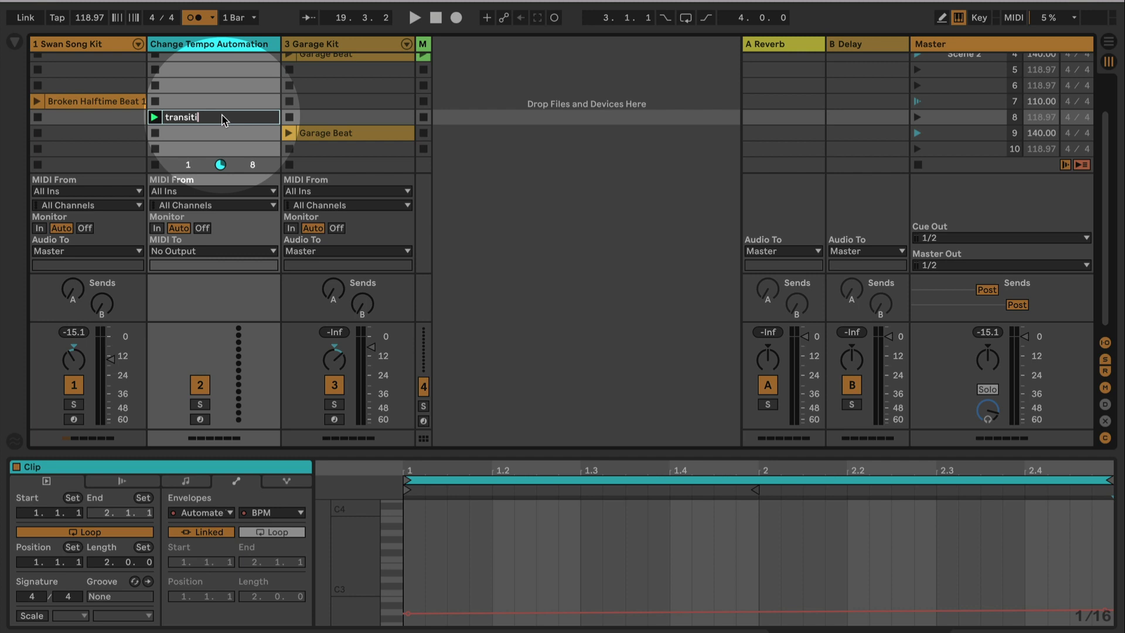
text(on)
key(Return)
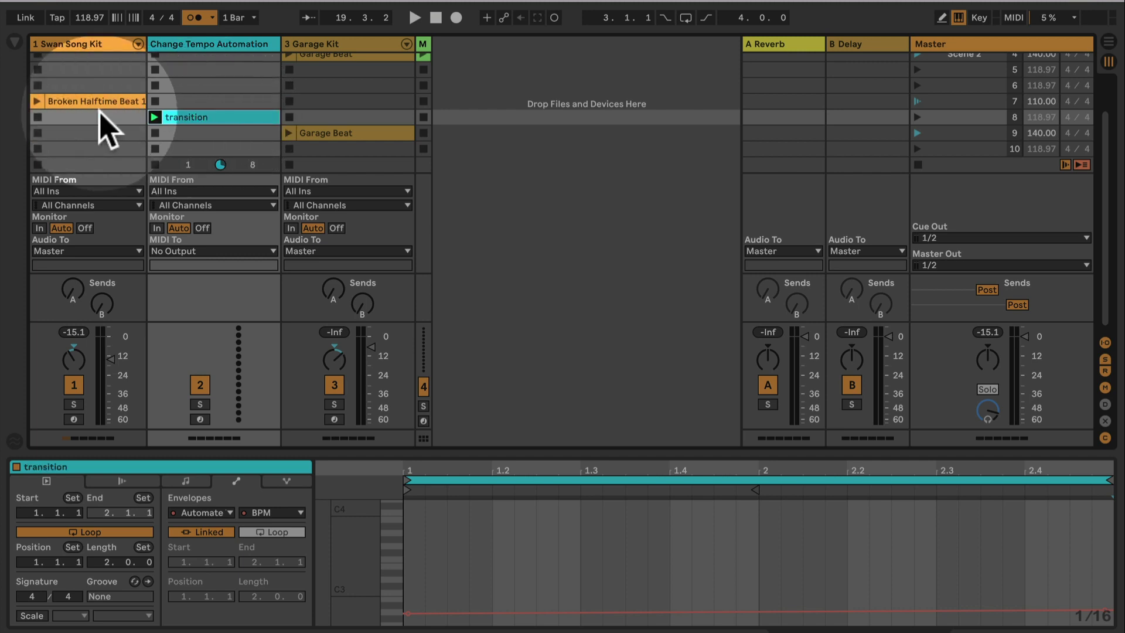
click(97, 116)
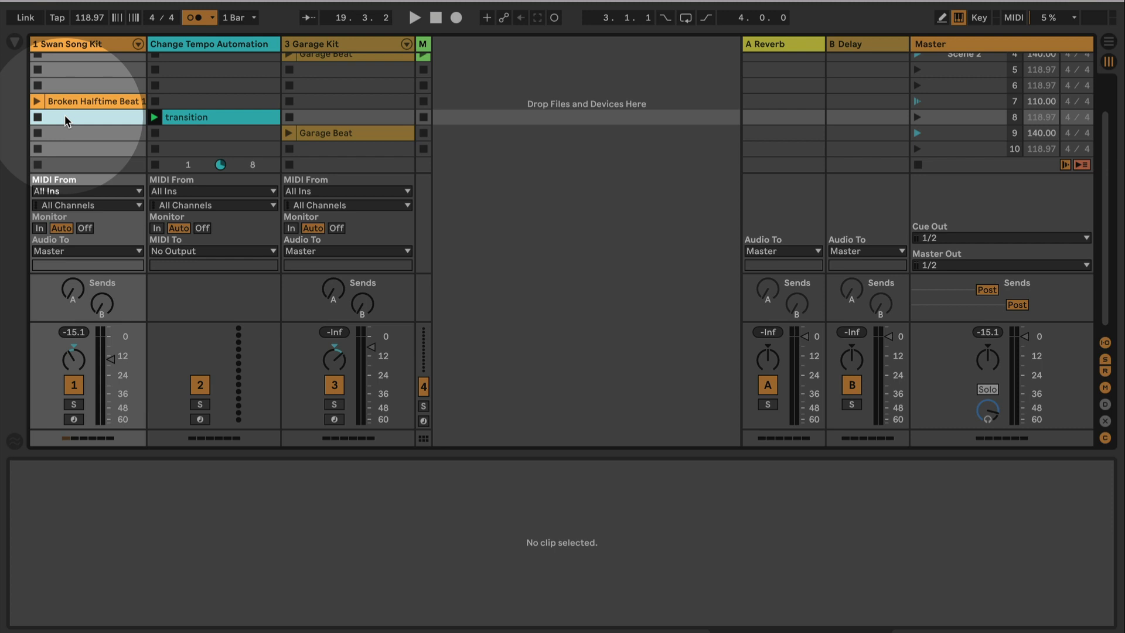
Remove the stop button from track 1's empty scene 8 slot and relaunch scene 7.
right_click(64, 115)
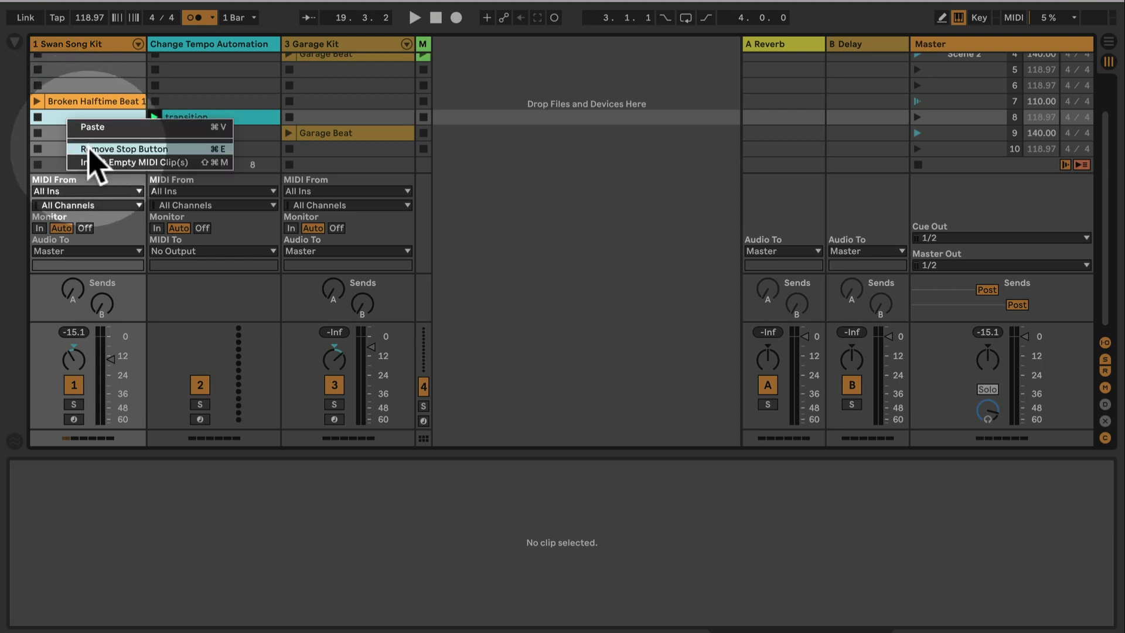
click(205, 151)
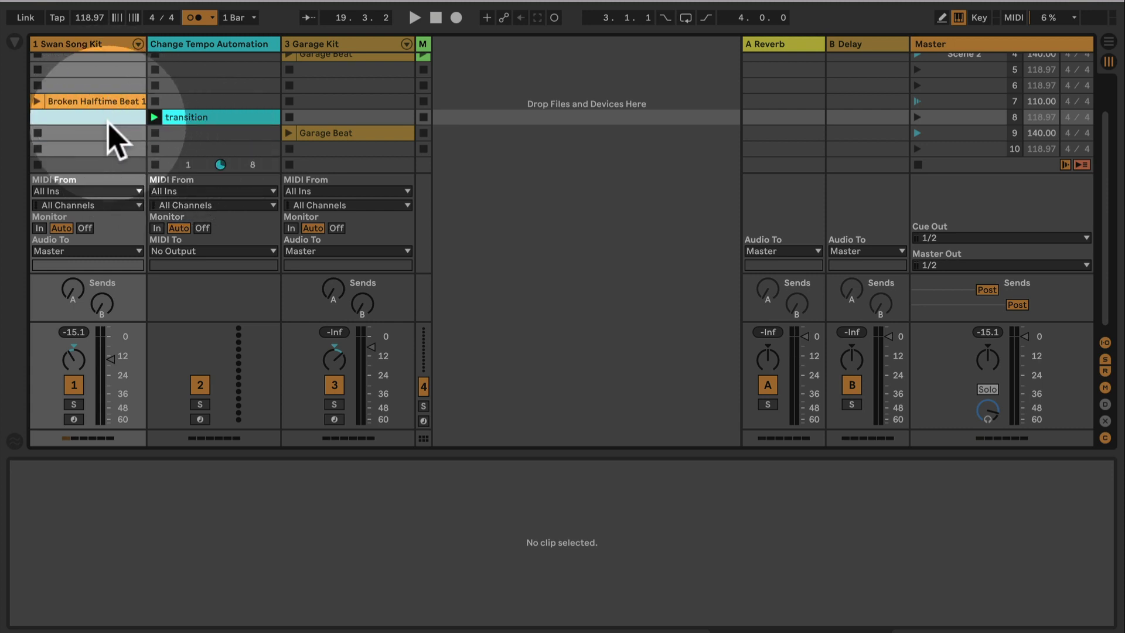
click(918, 103)
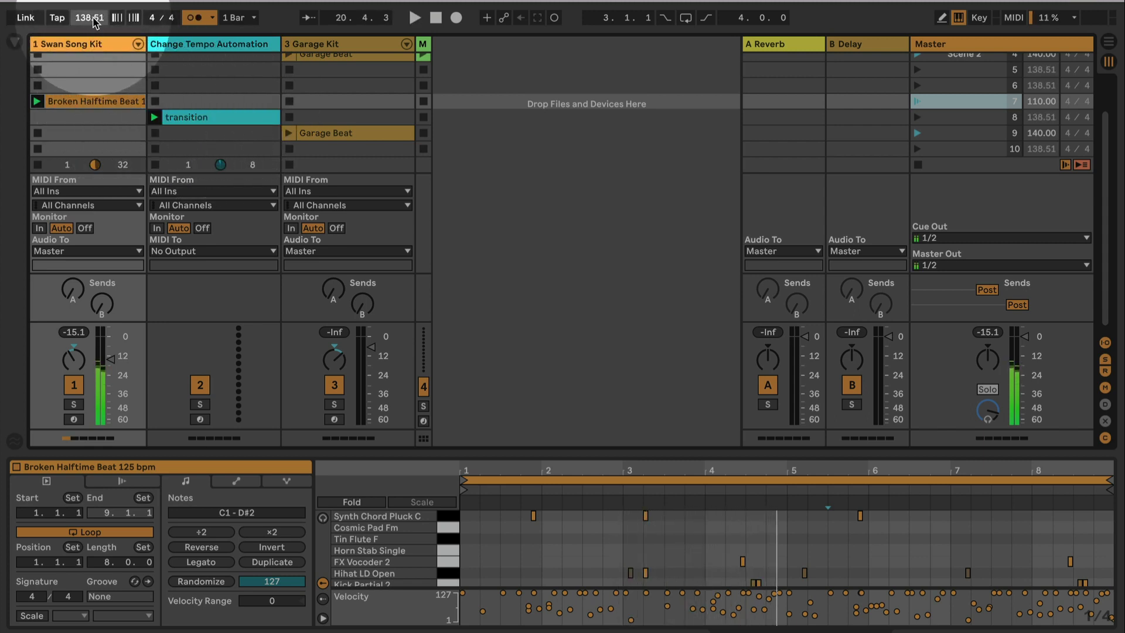
Once the transition clip ramps the tempo to 138.51 BPM, show its details and select scene 8.
click(220, 120)
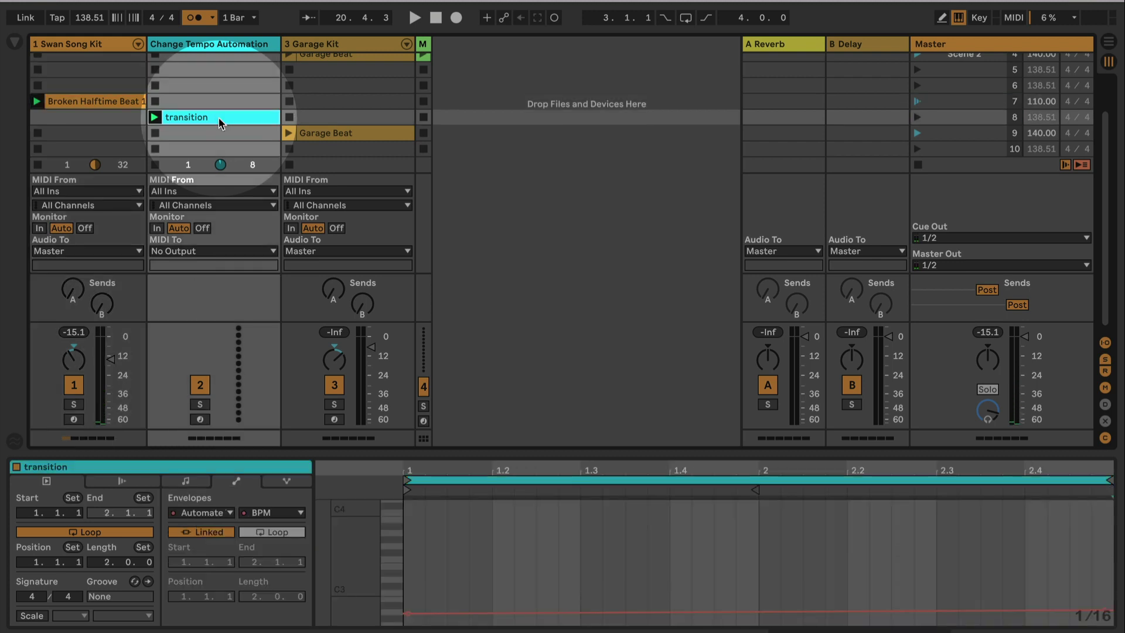
click(959, 118)
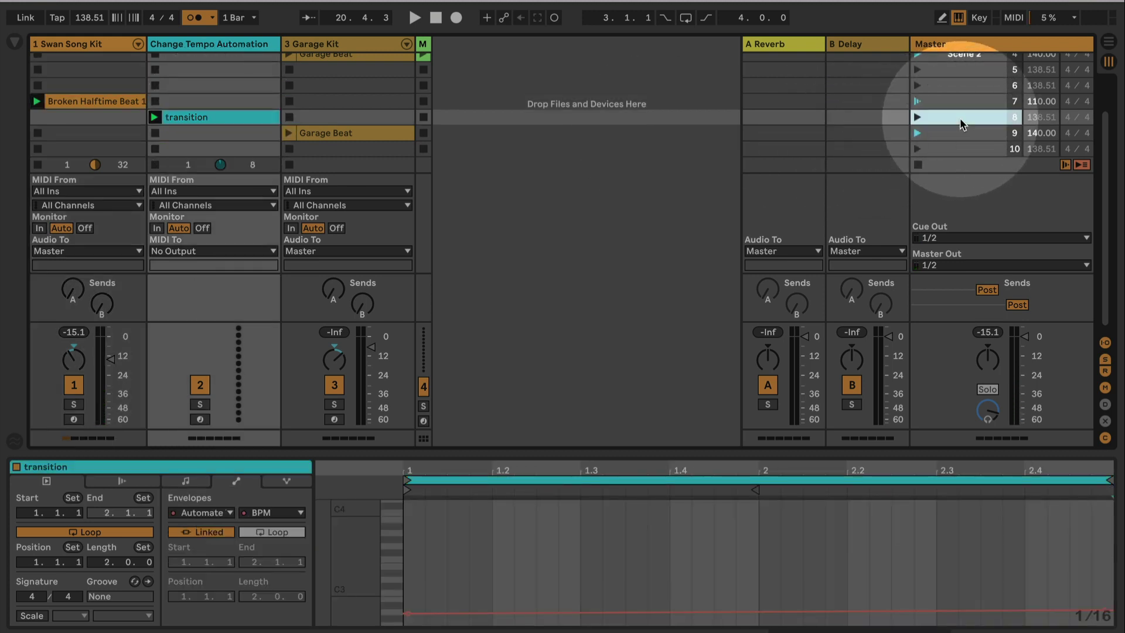
Enable scene 8's follow action set to Next with action time 2.0.0, then select scene 7.
click(969, 44)
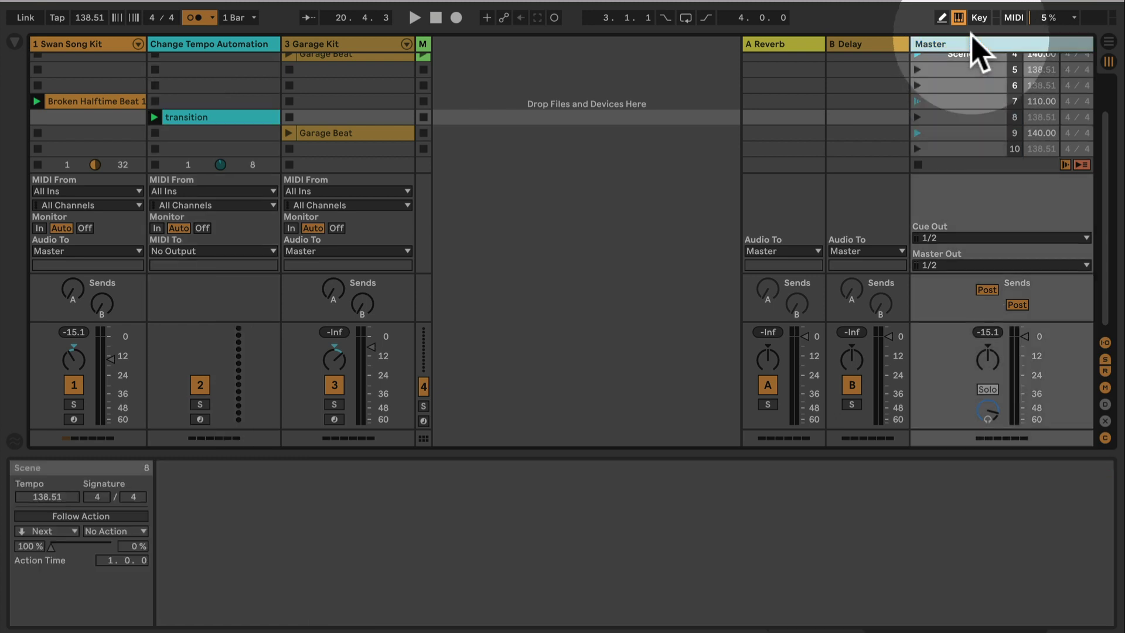
click(959, 116)
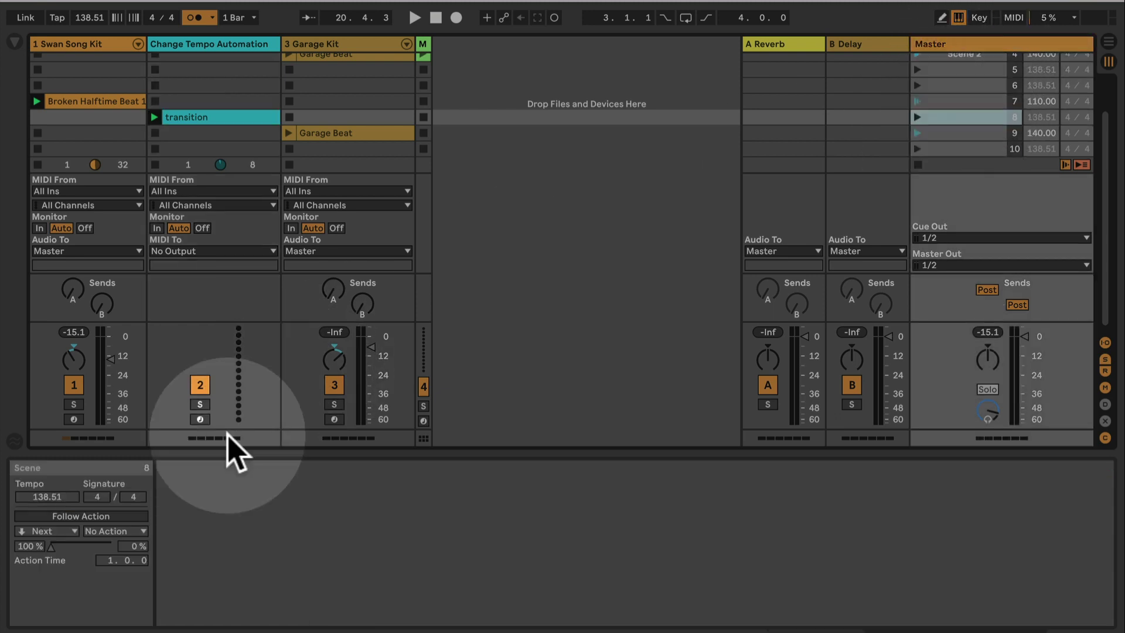
click(112, 516)
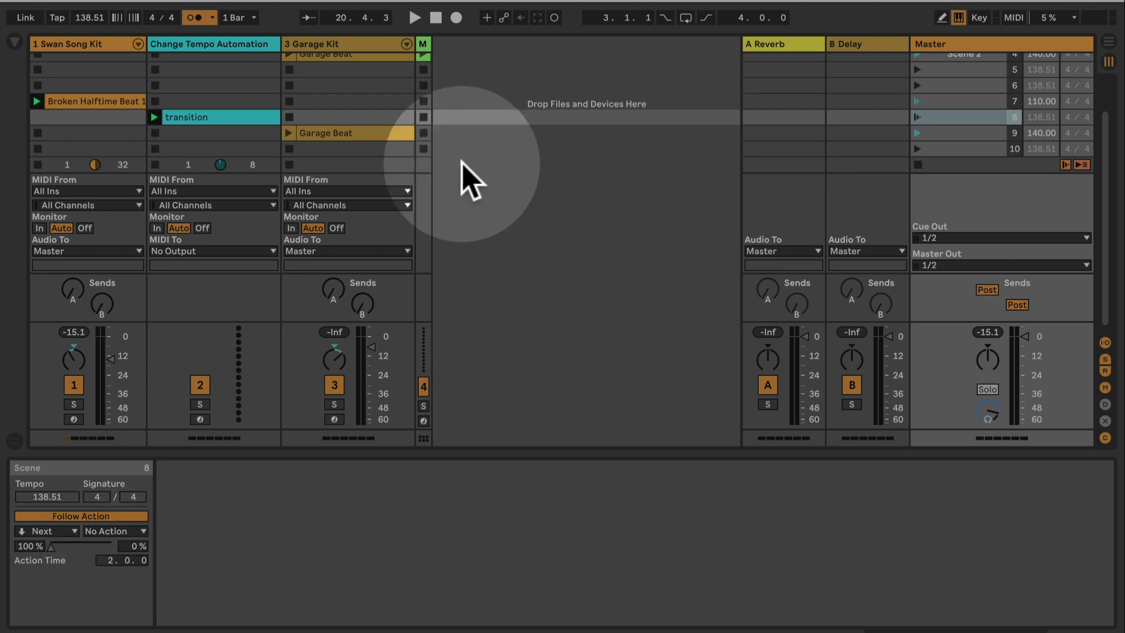
click(943, 100)
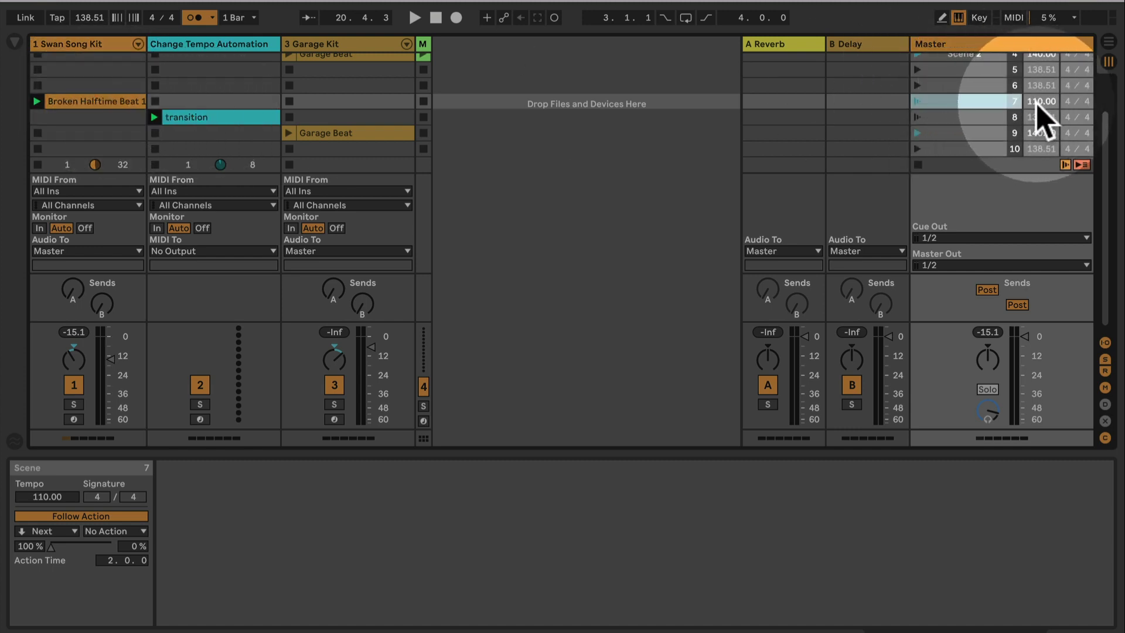
Review the transition clip's BPM envelope in scene 8, then select scene 9.
click(978, 117)
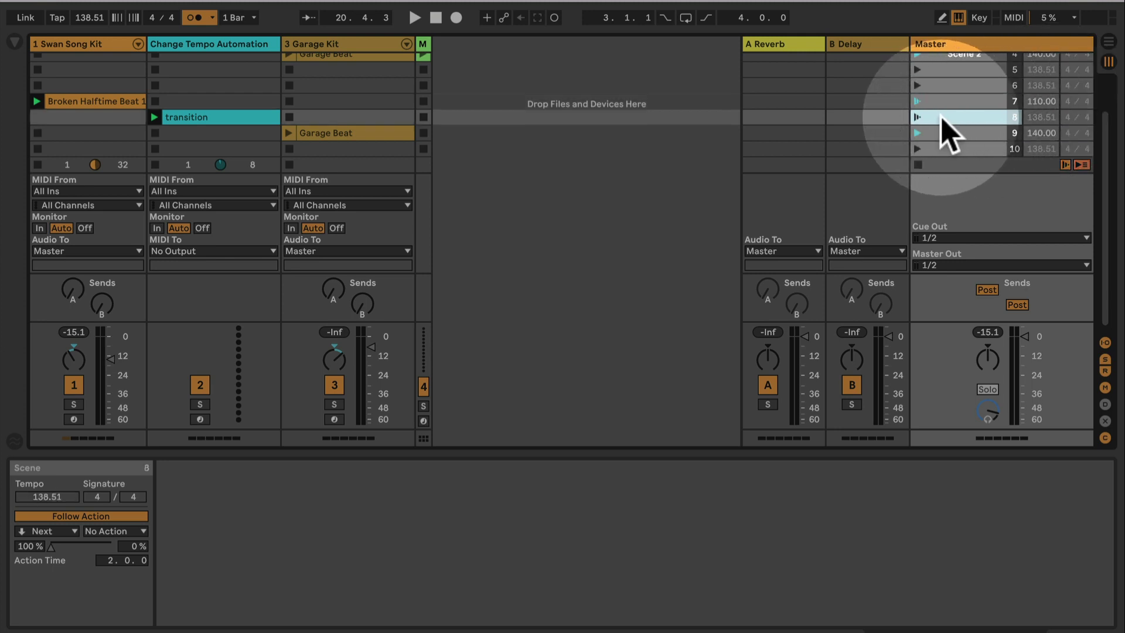
click(222, 116)
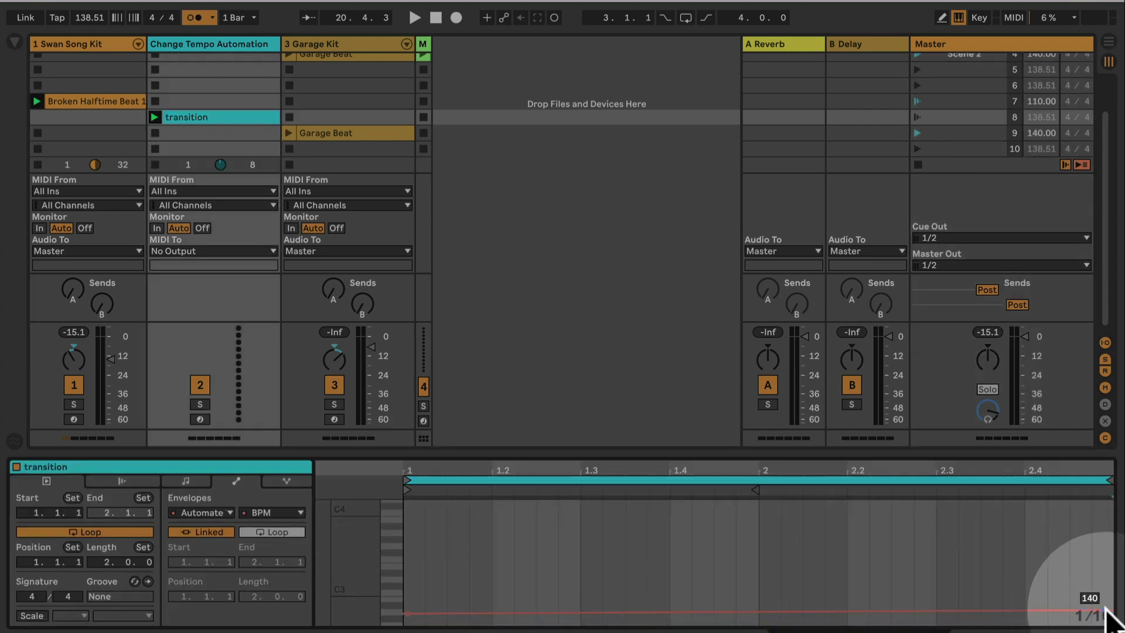
click(948, 134)
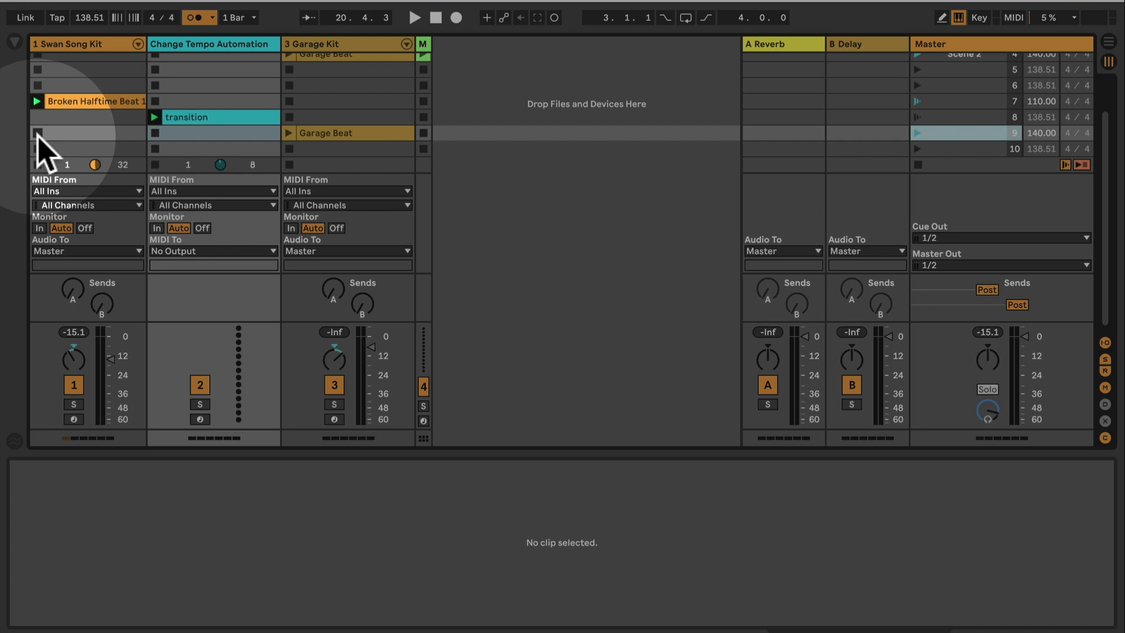
Launch scene 7 and let follow actions run through the transition into scene 9's 140 BPM Garage Beat.
click(916, 101)
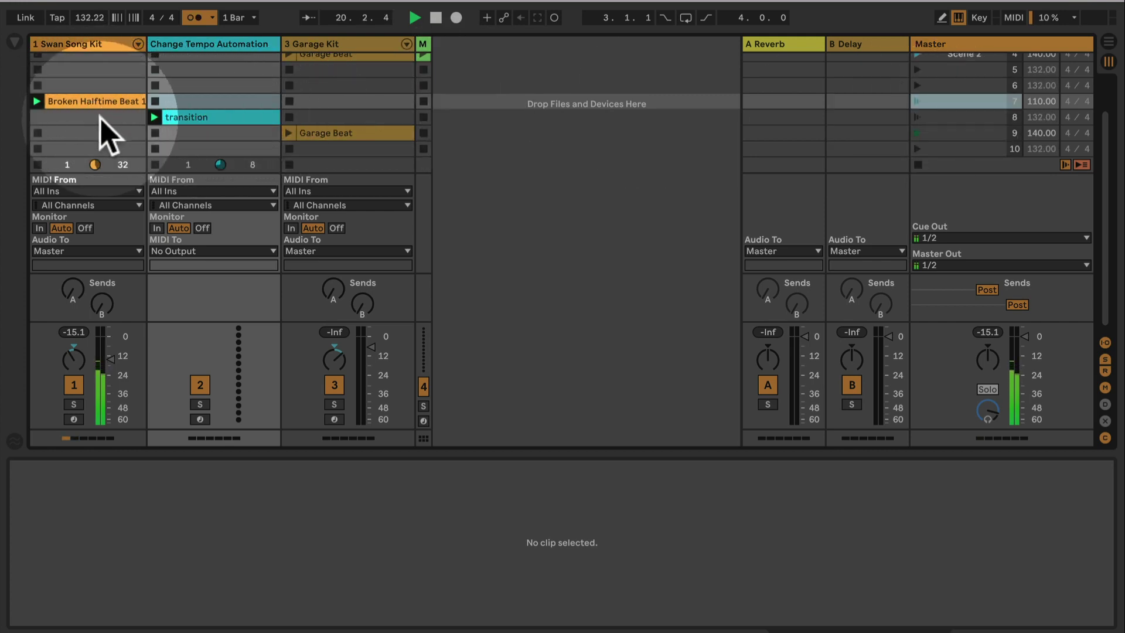
click(917, 133)
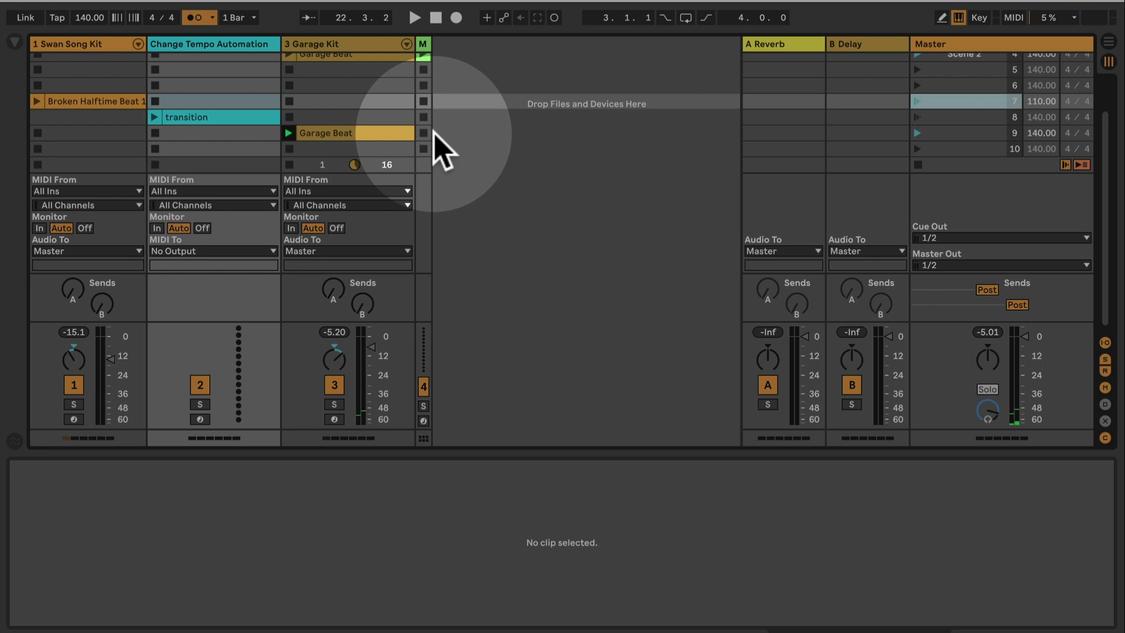
click(89, 117)
click(87, 132)
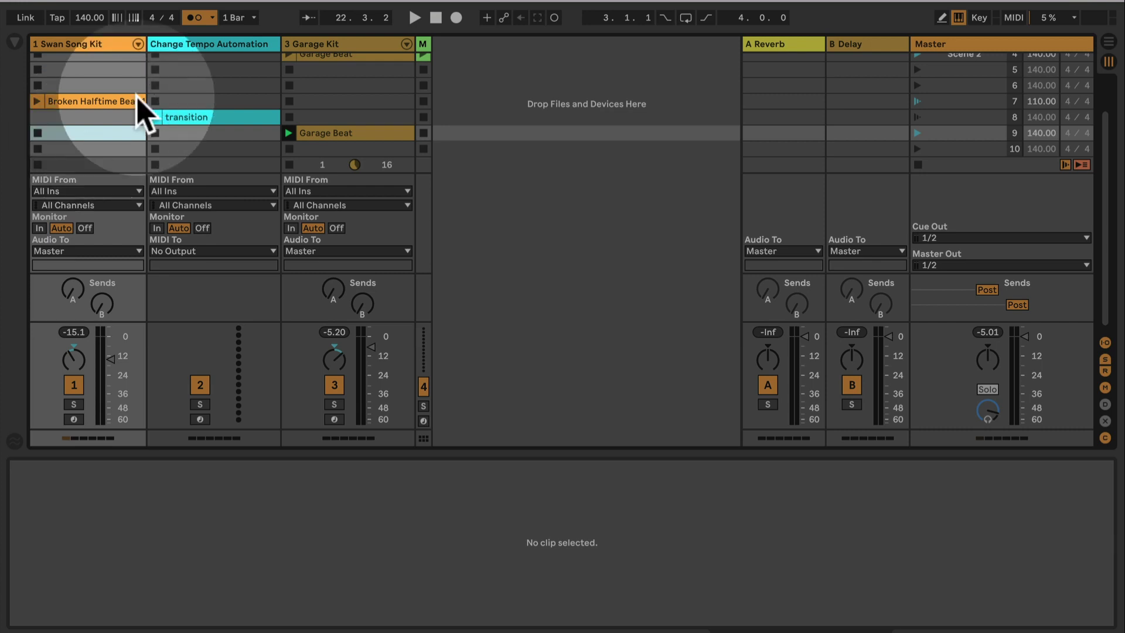
Show the Change Tempo Automation track's Automate Tempo BPM device, now reading 140 BPM.
click(222, 46)
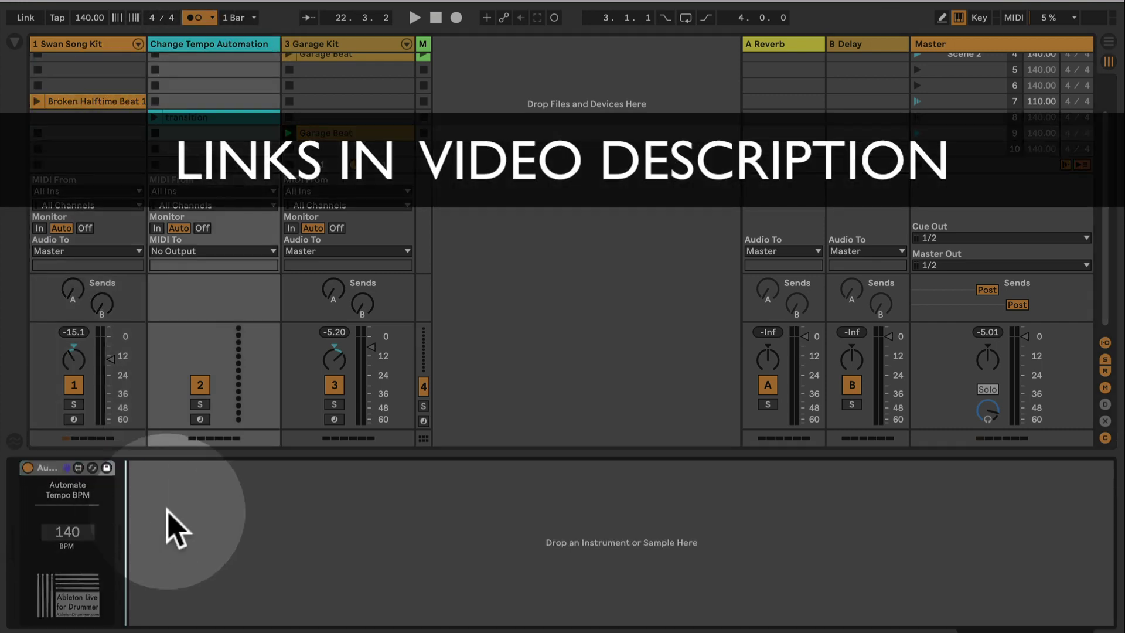